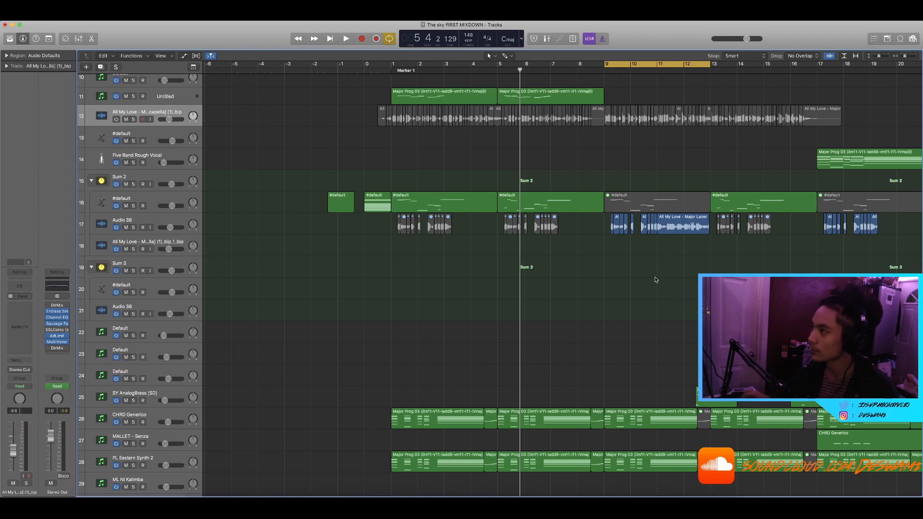
Return the playhead to bar 1 and set the cycle range from bar 1 to bar 9
{"action": "left_click", "coordinate": [639, 63]}
{"action": "key", "text": "Return"}
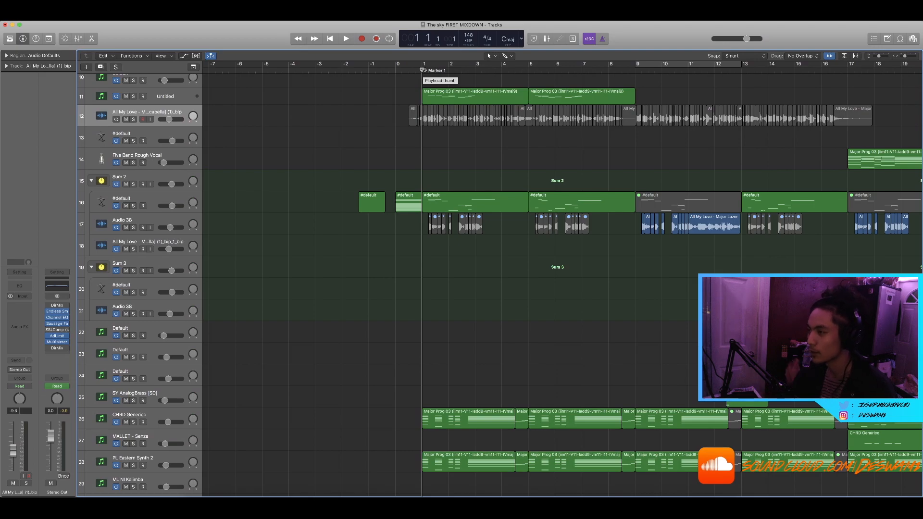
{"action": "left_click_drag", "start_coordinate": [422, 70], "coordinate": [634, 65]}
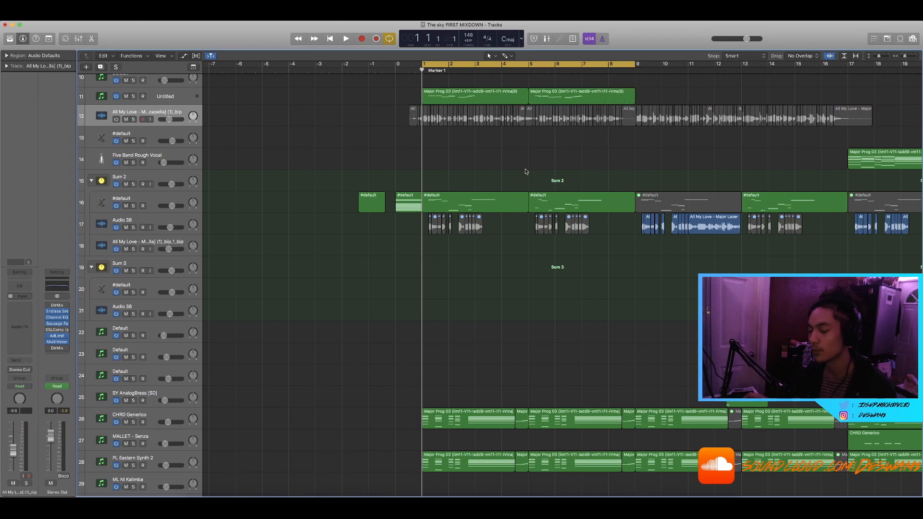
{"action": "scroll", "coordinate": [525, 170], "scroll_direction": "down", "scroll_amount": 3}
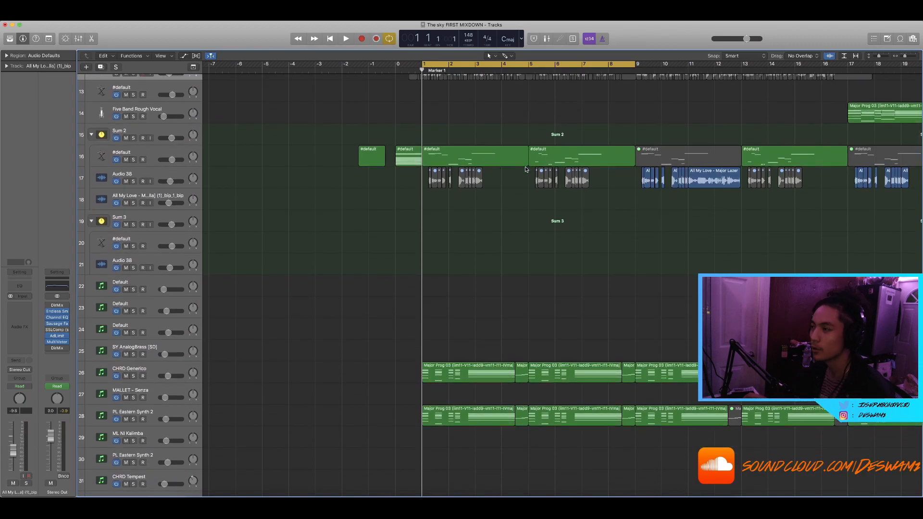
{"action": "scroll", "coordinate": [525, 170], "scroll_direction": "up", "scroll_amount": 3}
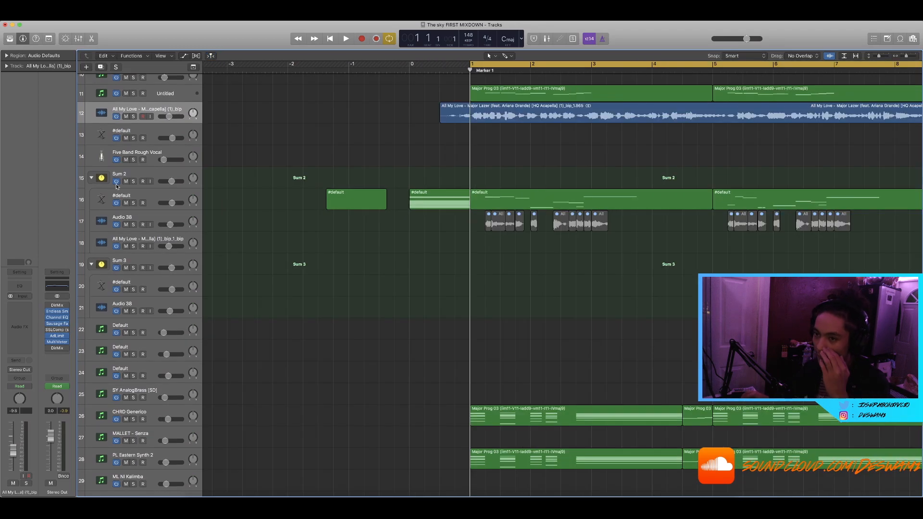
Turn off the Sum 2 stack, the All My Love acapella track and the Untitled track, and audition the remaining chords
{"action": "left_click", "coordinate": [115, 186]}
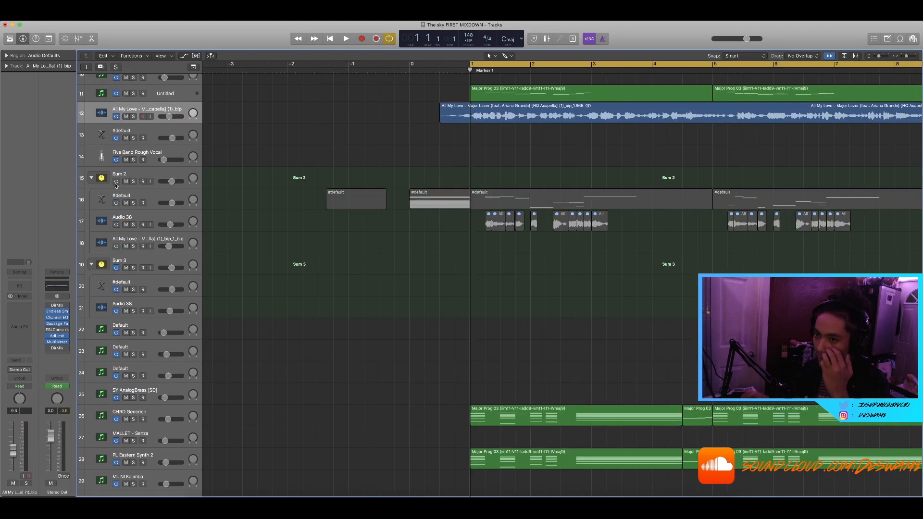
{"action": "left_click", "coordinate": [117, 117]}
{"action": "left_click", "coordinate": [116, 94]}
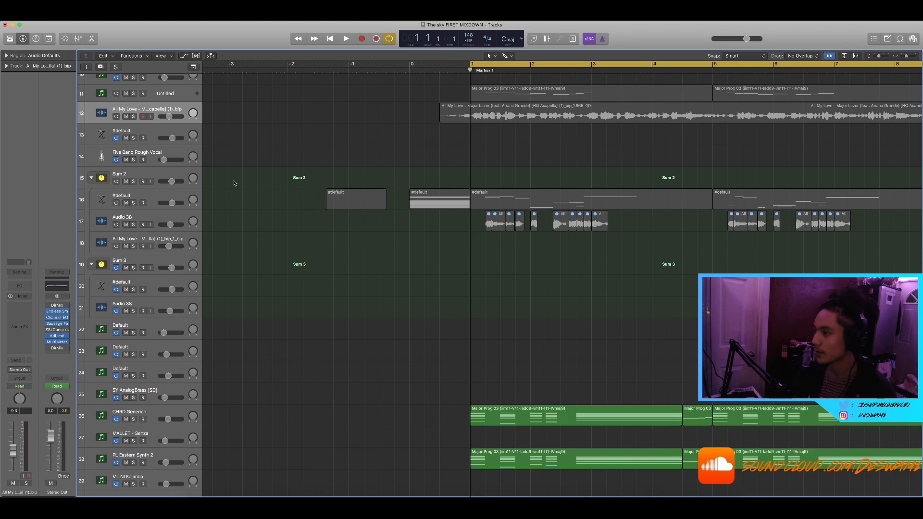
{"action": "key", "text": "space"}
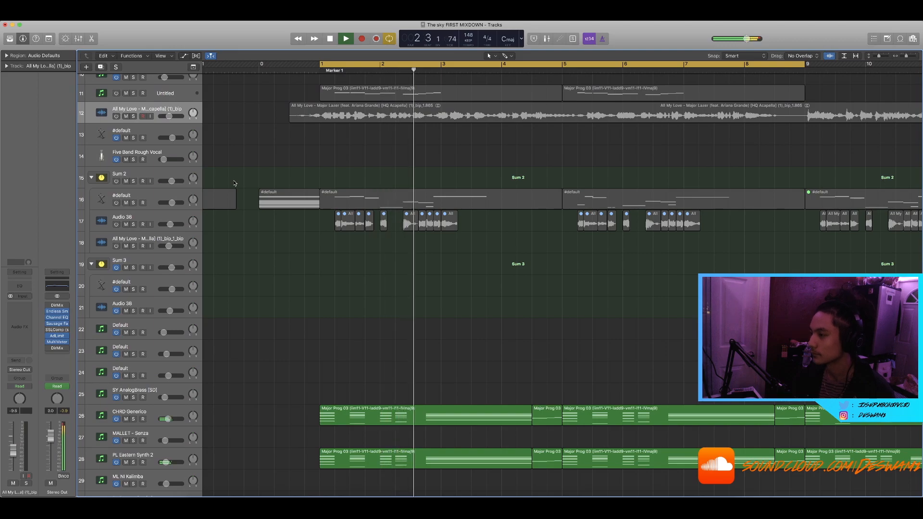
{"action": "key", "text": "space"}
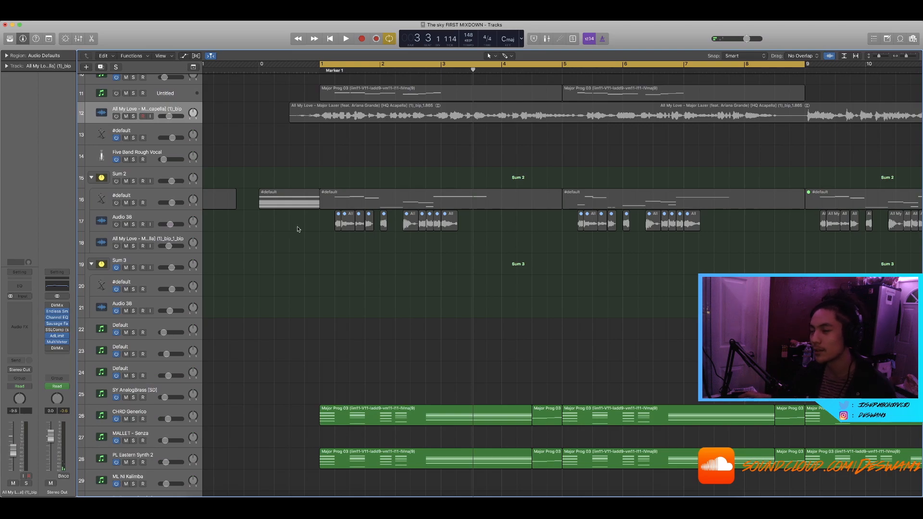
Turn the Untitled track 11 back on and play the cycle range to hear it with the chords
{"action": "scroll", "coordinate": [294, 233], "scroll_direction": "down", "scroll_amount": 3}
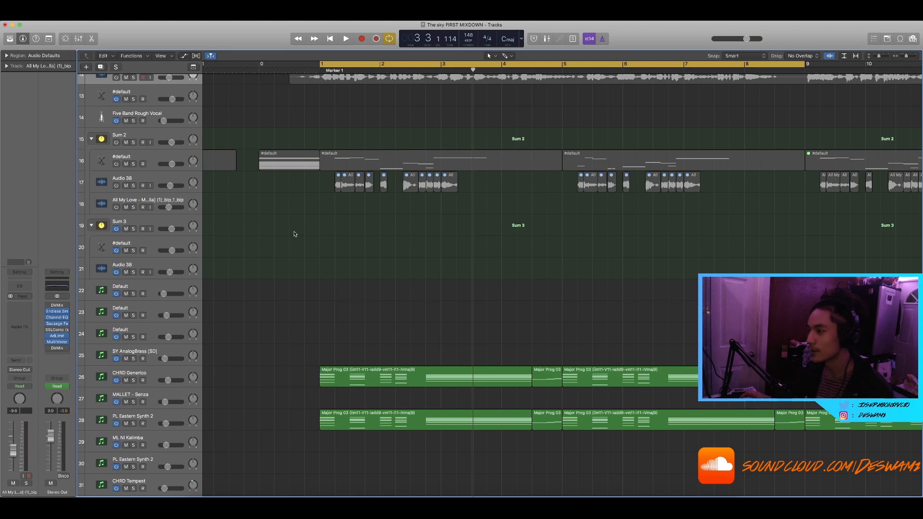
{"action": "scroll", "coordinate": [295, 234], "scroll_direction": "up", "scroll_amount": 5}
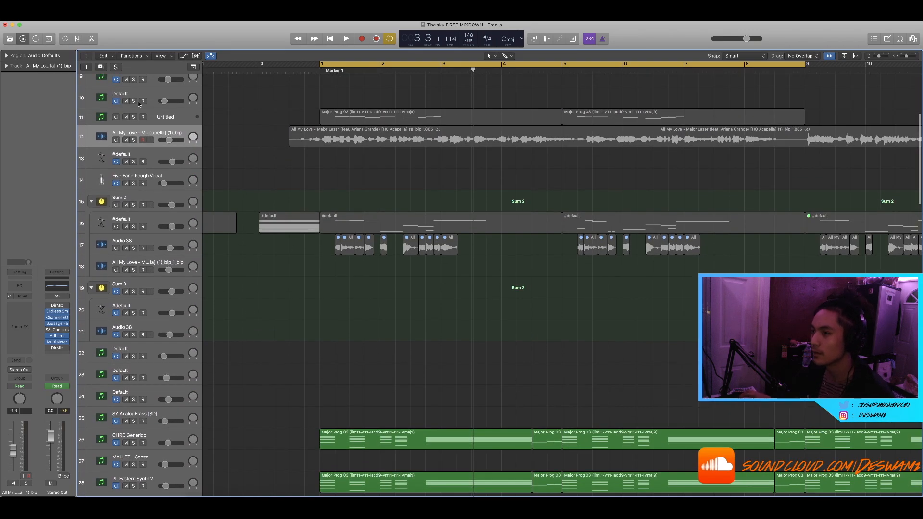
{"action": "left_click", "coordinate": [117, 117]}
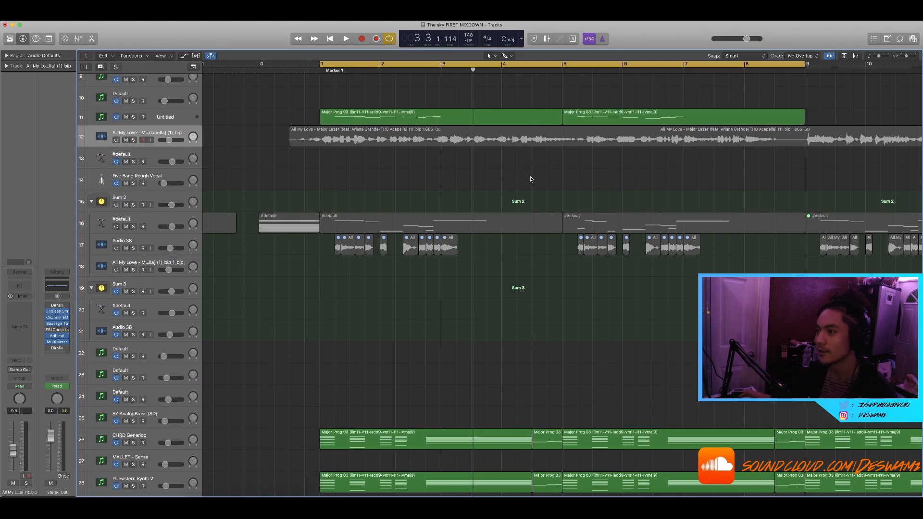
{"action": "key", "text": "space"}
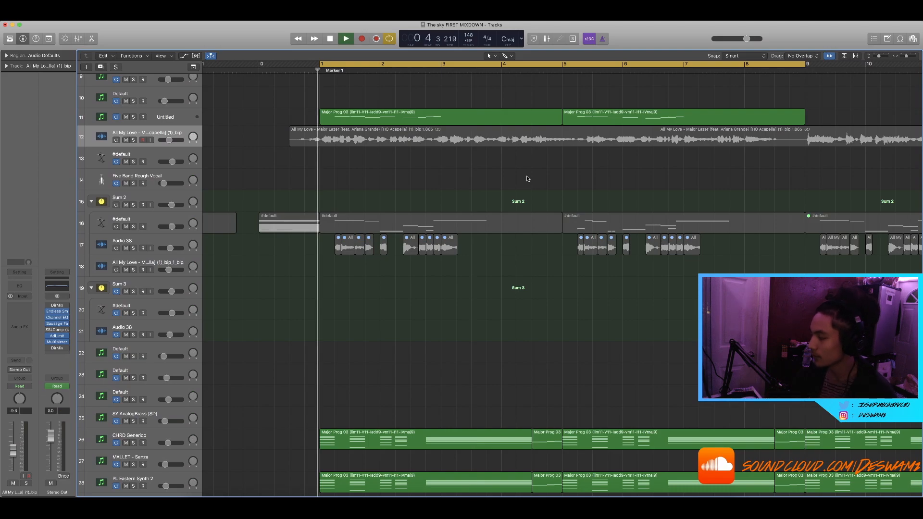
{"action": "left_click", "coordinate": [562, 69]}
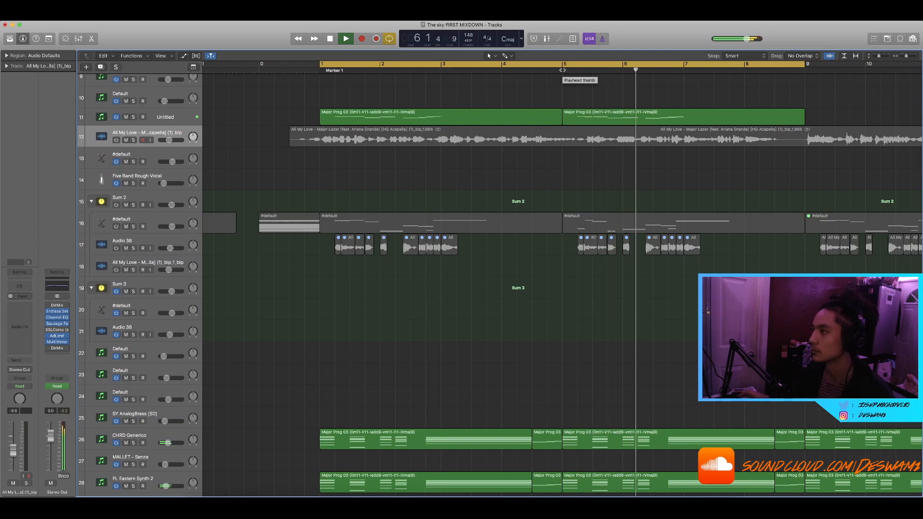
{"action": "key", "text": "space"}
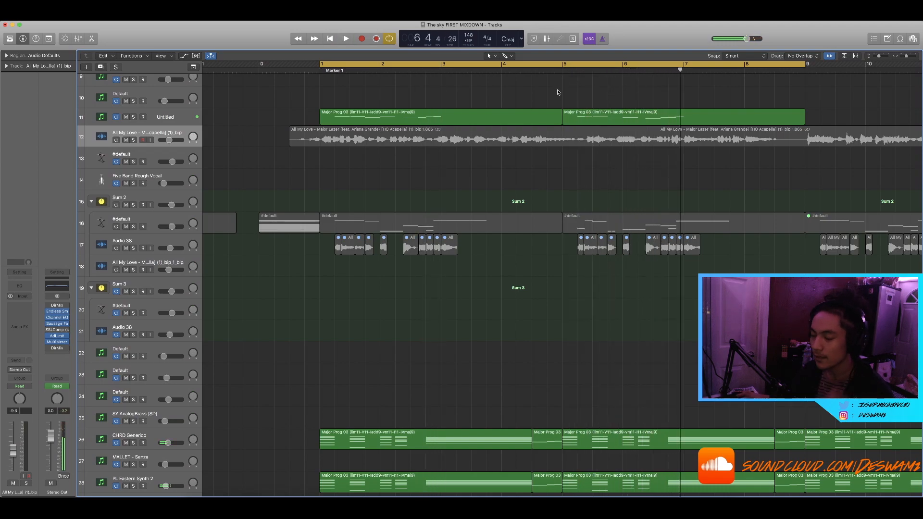
Select the All My Love acapella region, turn its track 12 back on and solo it
{"action": "scroll", "coordinate": [489, 146], "scroll_direction": "left", "scroll_amount": 3}
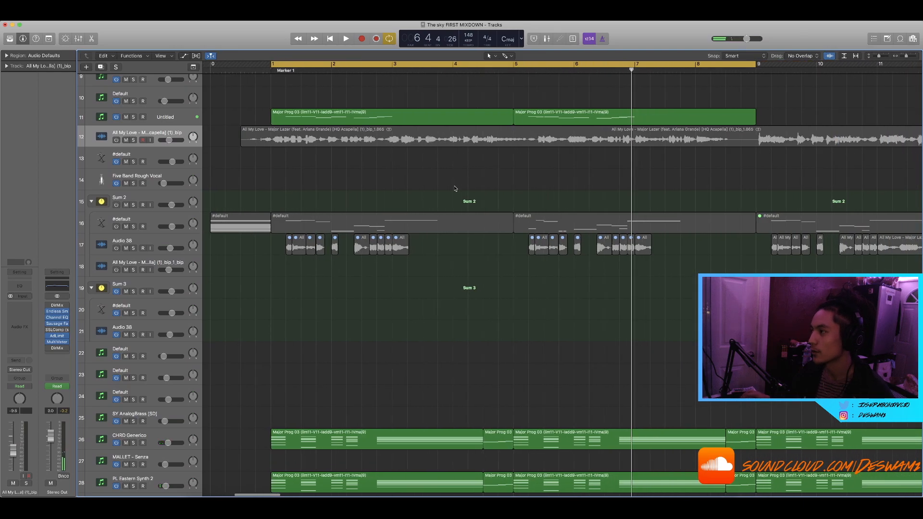
{"action": "scroll", "coordinate": [455, 188], "scroll_direction": "left", "scroll_amount": 2}
{"action": "scroll", "coordinate": [476, 179], "scroll_direction": "right", "scroll_amount": 5}
{"action": "key", "text": "super+Left"}
{"action": "key", "text": "super+Left"}
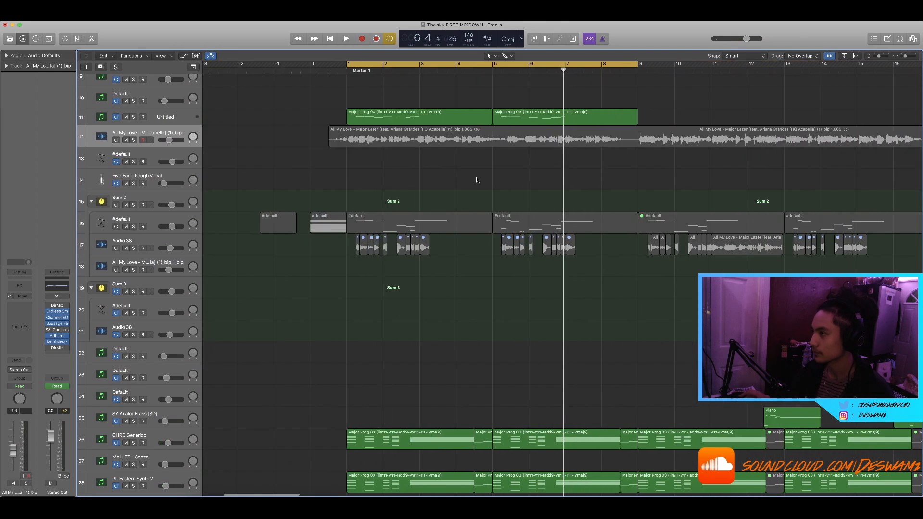
{"action": "scroll", "coordinate": [482, 178], "scroll_direction": "right", "scroll_amount": 5}
{"action": "key", "text": "super+Left"}
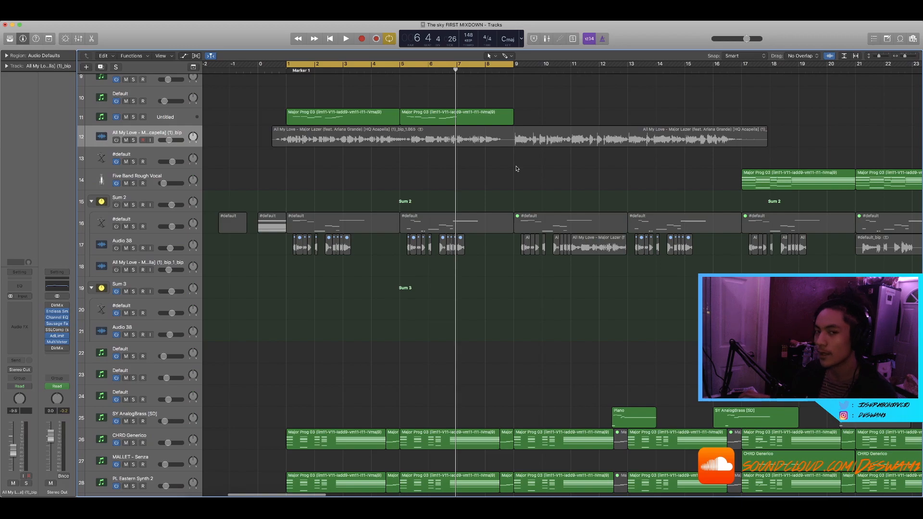
{"action": "left_click_drag", "start_coordinate": [627, 168], "coordinate": [276, 139]}
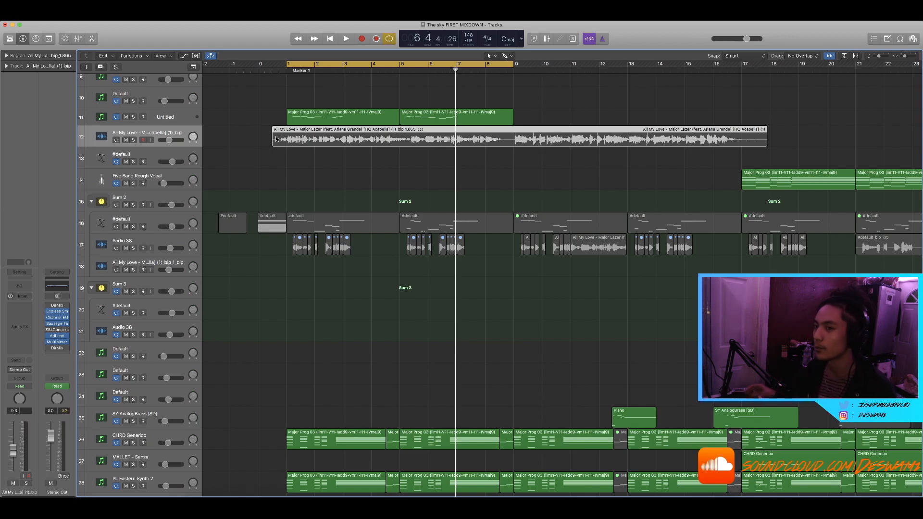
{"action": "left_click", "coordinate": [117, 140]}
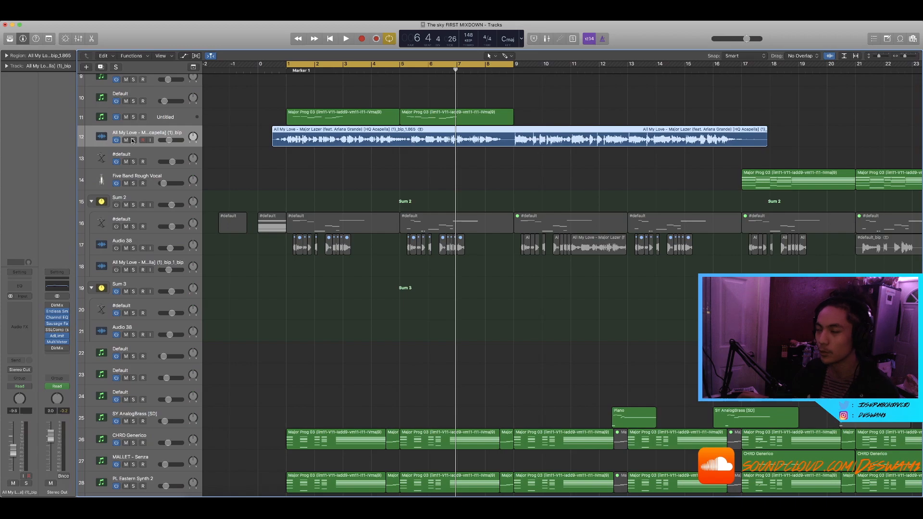
{"action": "left_click", "coordinate": [134, 139]}
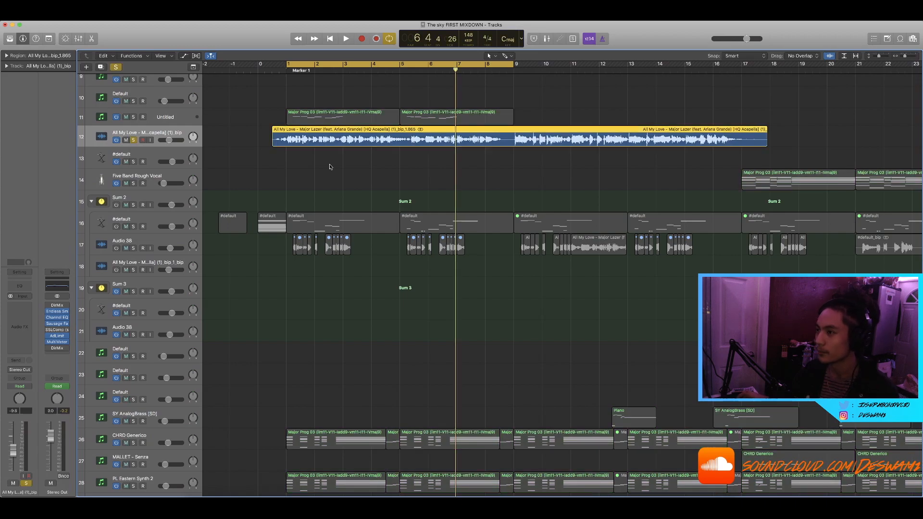
Try to slice the selected acapella region with Slice at Transient Markers
{"action": "left_click_drag", "start_coordinate": [716, 162], "coordinate": [421, 143]}
{"action": "scroll", "coordinate": [402, 135], "scroll_direction": "up", "scroll_amount": 5}
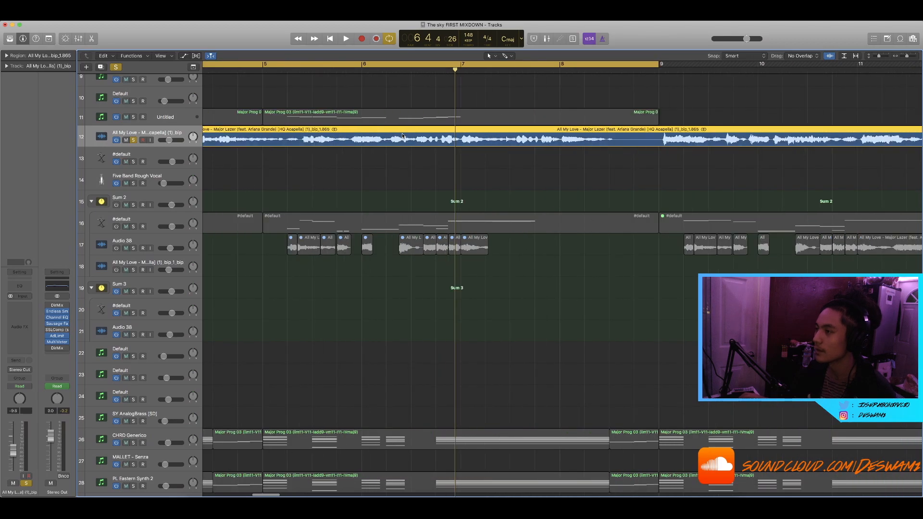
{"action": "scroll", "coordinate": [406, 149], "scroll_direction": "down", "scroll_amount": 3}
{"action": "scroll", "coordinate": [406, 150], "scroll_direction": "down", "scroll_amount": 6}
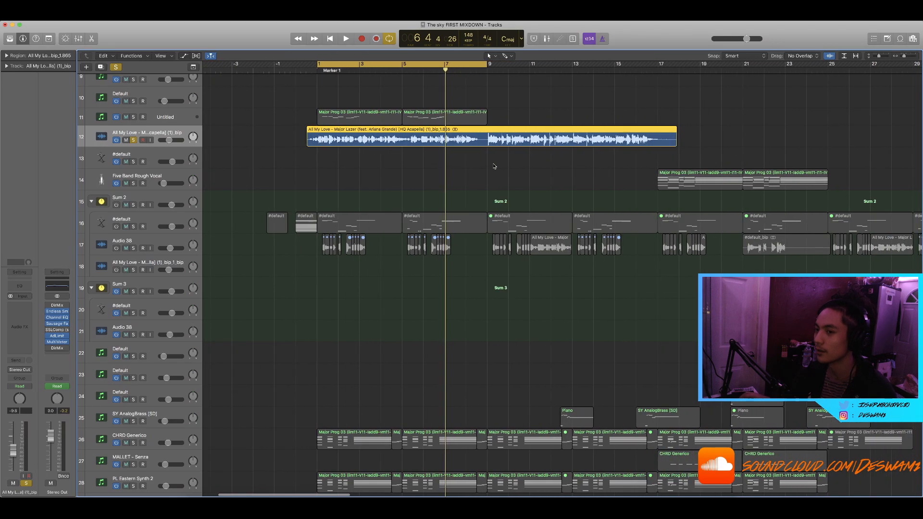
{"action": "left_click_drag", "start_coordinate": [559, 153], "coordinate": [412, 143]}
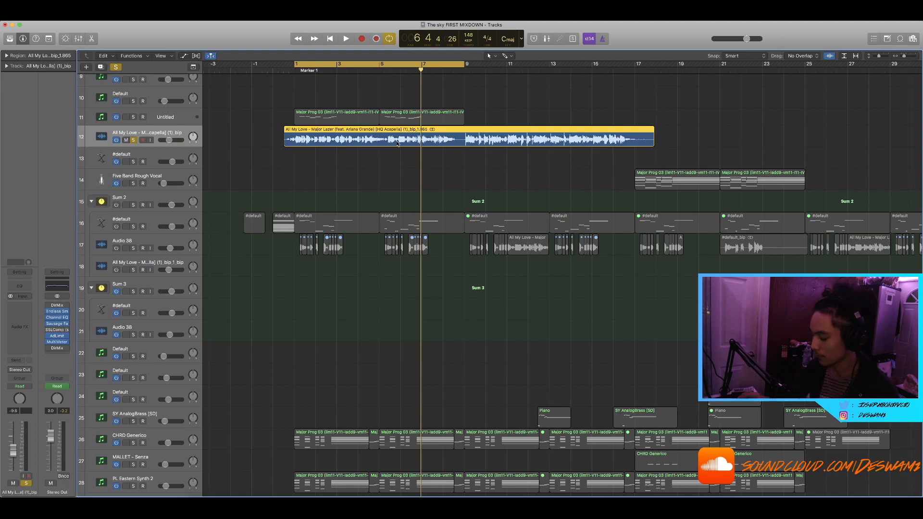
{"action": "right_click", "coordinate": [400, 143]}
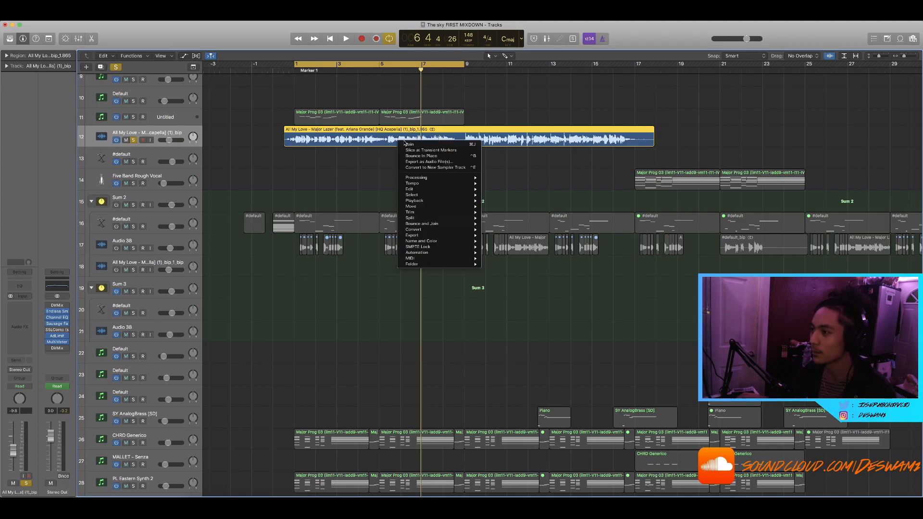
{"action": "left_click", "coordinate": [430, 151]}
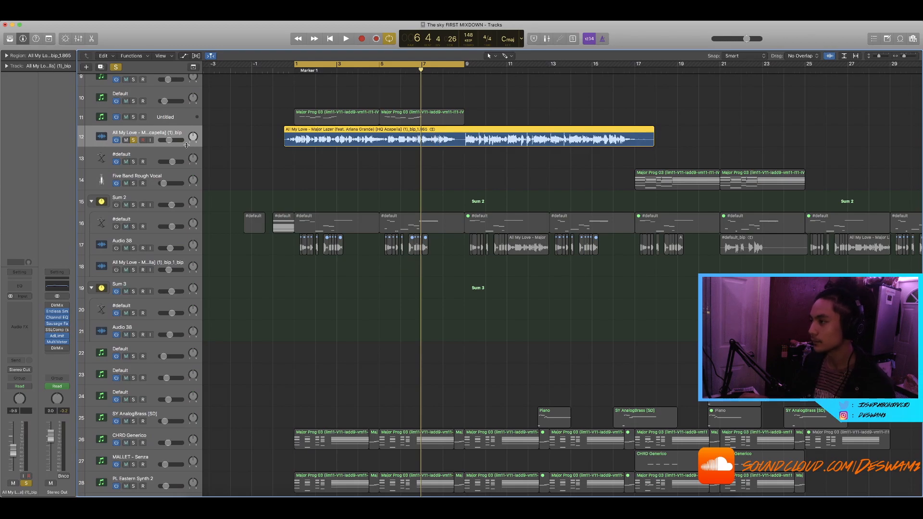
{"action": "scroll", "coordinate": [447, 148], "scroll_direction": "right", "scroll_amount": 2}
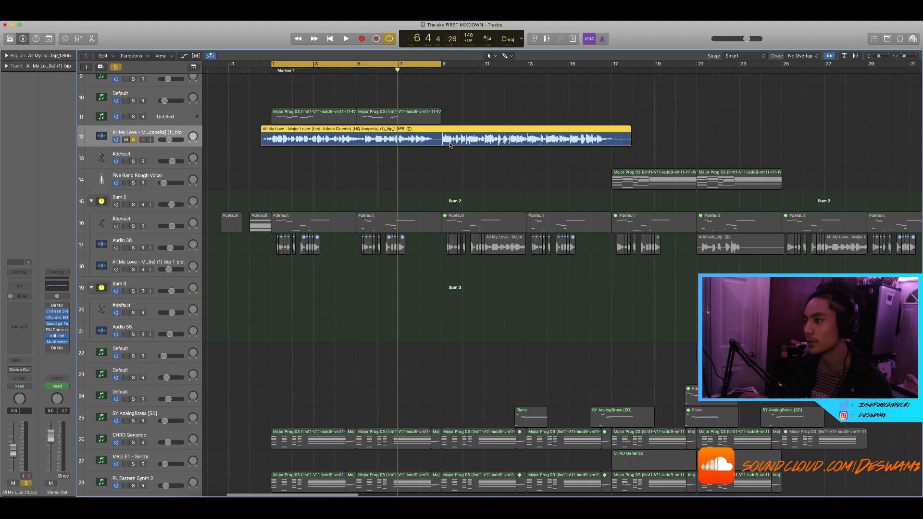
{"action": "scroll", "coordinate": [450, 145], "scroll_direction": "left", "scroll_amount": 2}
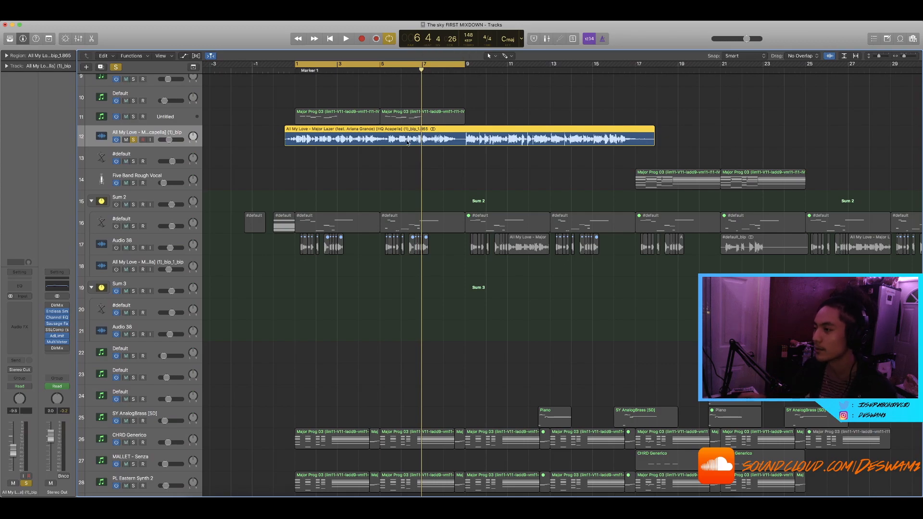
Reselect the acapella region on track 12 and slice it at its transient markers
{"action": "left_click", "coordinate": [512, 169]}
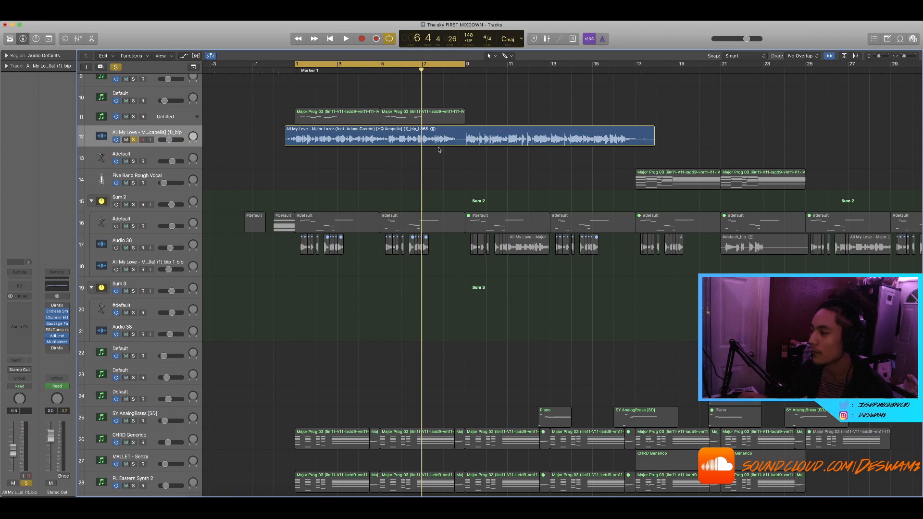
{"action": "left_click", "coordinate": [385, 140]}
{"action": "right_click", "coordinate": [370, 138]}
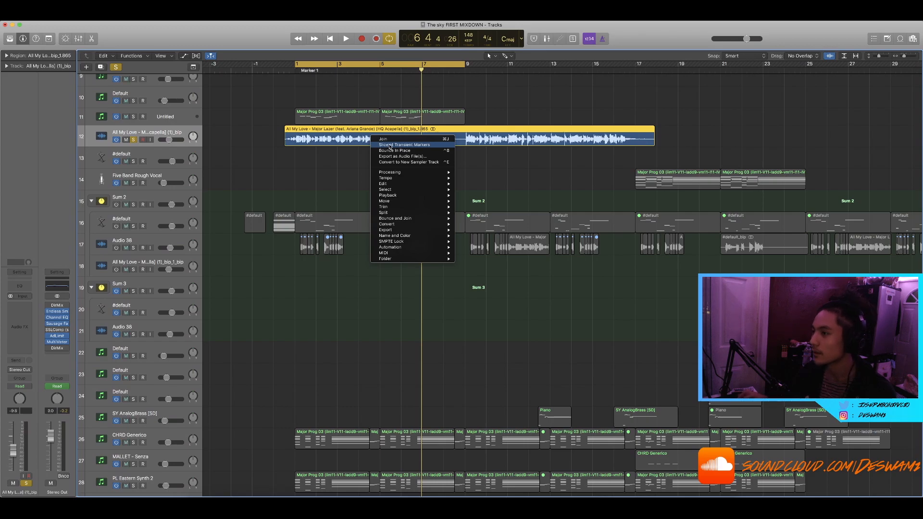
{"action": "left_click", "coordinate": [390, 146]}
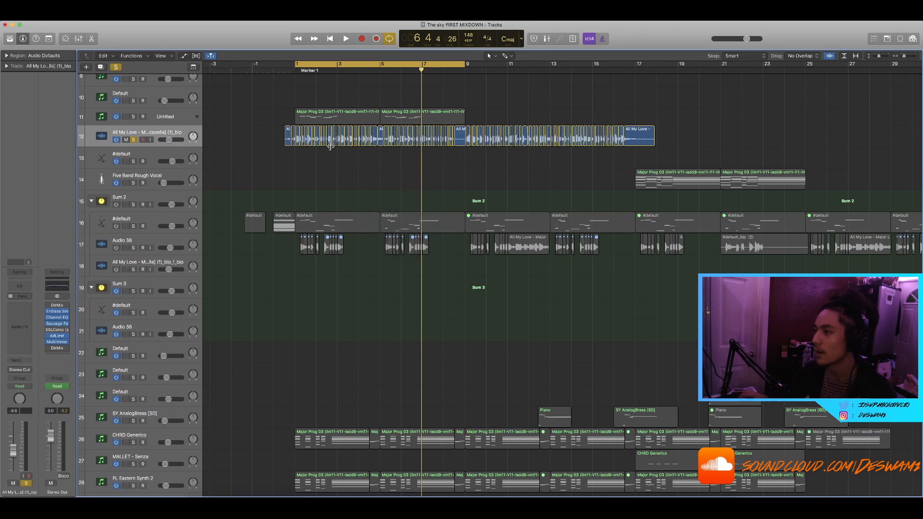
Inspect the acapella slices on track 12 up close and place the playhead inside the slice just after bar 2
{"action": "left_click_drag", "start_coordinate": [691, 156], "coordinate": [256, 139]}
{"action": "scroll", "coordinate": [256, 140], "scroll_direction": "up", "scroll_amount": 10}
{"action": "scroll", "coordinate": [269, 138], "scroll_direction": "right", "scroll_amount": 2}
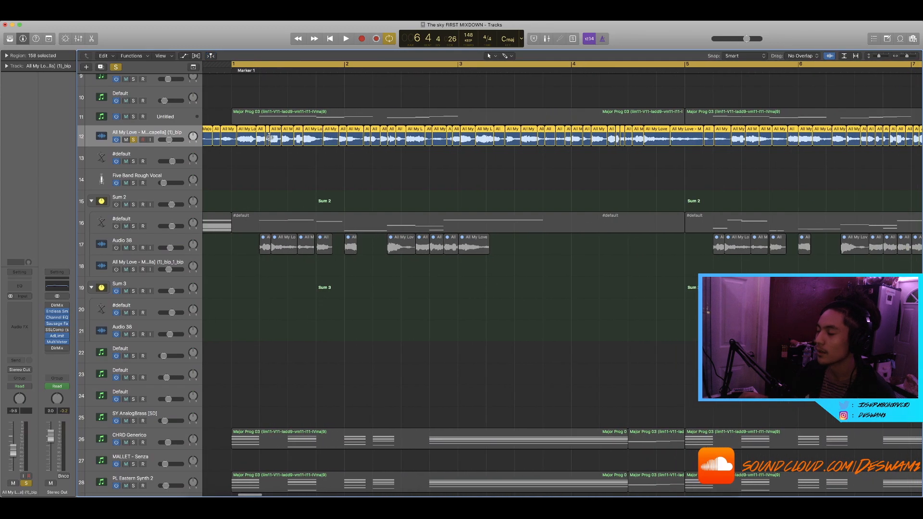
{"action": "scroll", "coordinate": [271, 138], "scroll_direction": "up", "scroll_amount": 5}
{"action": "scroll", "coordinate": [355, 154], "scroll_direction": "right", "scroll_amount": 1}
{"action": "left_click", "coordinate": [366, 162]}
{"action": "left_click", "coordinate": [307, 138]}
{"action": "scroll", "coordinate": [548, 145], "scroll_direction": "right", "scroll_amount": 1}
{"action": "scroll", "coordinate": [548, 145], "scroll_direction": "right", "scroll_amount": 1}
{"action": "left_click", "coordinate": [548, 143]}
{"action": "scroll", "coordinate": [565, 72], "scroll_direction": "up", "scroll_amount": 1}
{"action": "left_click", "coordinate": [566, 70]}
{"action": "scroll", "coordinate": [565, 71], "scroll_direction": "up", "scroll_amount": 10}
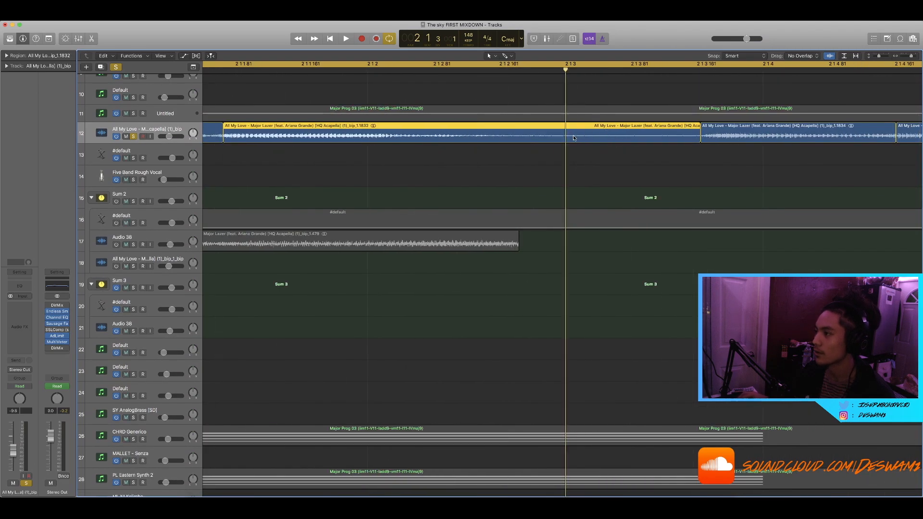
Look over the run of acapella slices on track 12 across bars 1 to 9
{"action": "scroll", "coordinate": [581, 135], "scroll_direction": "down", "scroll_amount": 10}
{"action": "scroll", "coordinate": [580, 134], "scroll_direction": "down", "scroll_amount": 5}
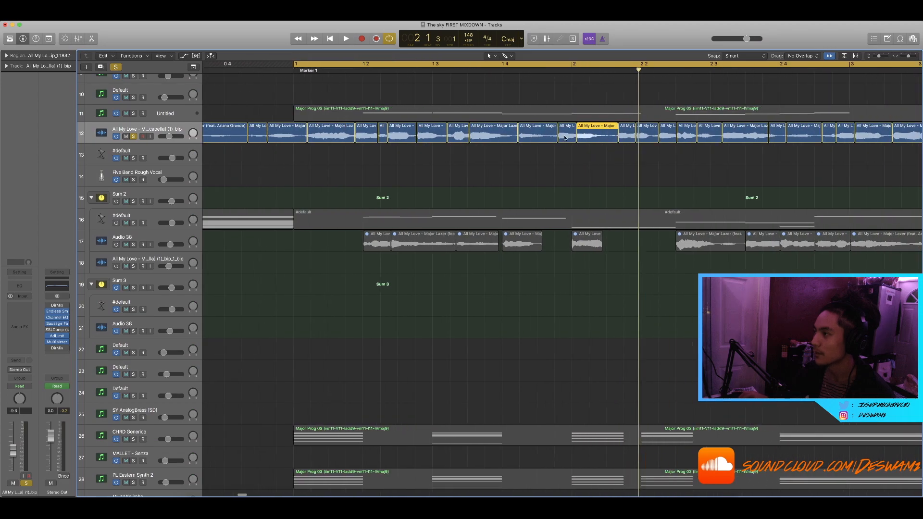
{"action": "scroll", "coordinate": [557, 136], "scroll_direction": "right", "scroll_amount": 4}
{"action": "scroll", "coordinate": [542, 138], "scroll_direction": "down", "scroll_amount": 5}
{"action": "scroll", "coordinate": [542, 137], "scroll_direction": "down", "scroll_amount": 2}
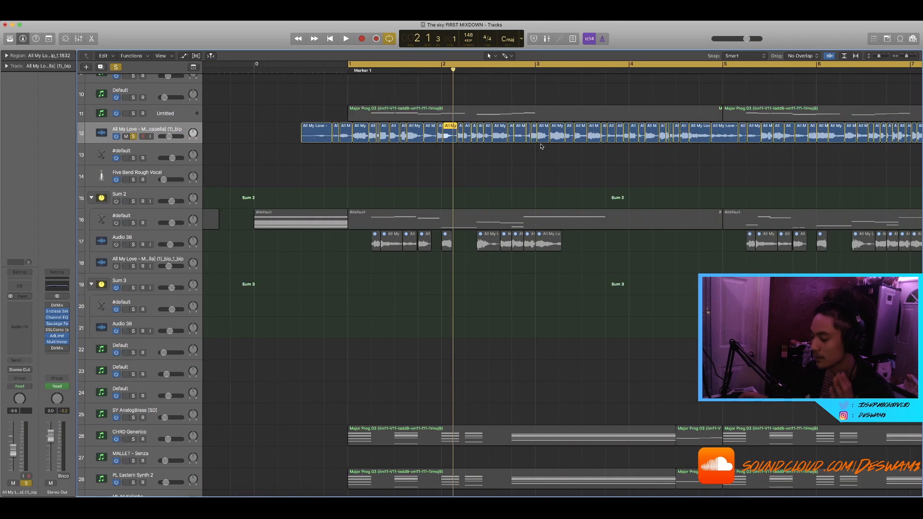
{"action": "scroll", "coordinate": [538, 139], "scroll_direction": "down", "scroll_amount": 2}
{"action": "scroll", "coordinate": [532, 142], "scroll_direction": "right", "scroll_amount": 3}
{"action": "scroll", "coordinate": [533, 141], "scroll_direction": "down", "scroll_amount": 6}
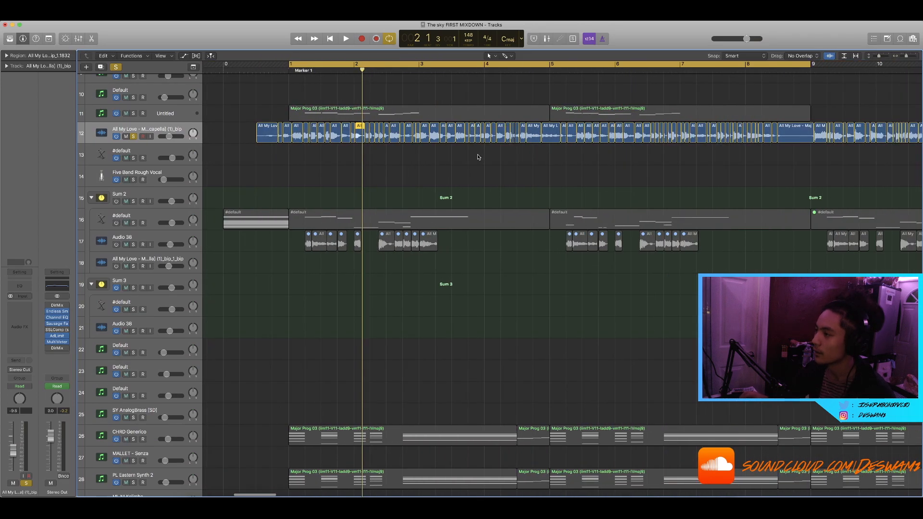
Select the whole first run of acapella slices on track 12
{"action": "scroll", "coordinate": [476, 155], "scroll_direction": "down", "scroll_amount": 3}
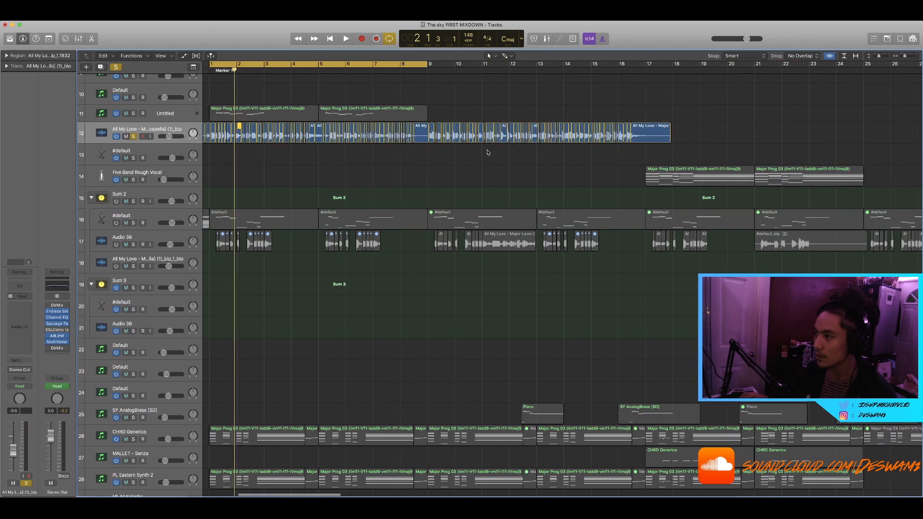
{"action": "scroll", "coordinate": [480, 154], "scroll_direction": "left", "scroll_amount": 3}
{"action": "left_click_drag", "start_coordinate": [780, 156], "coordinate": [317, 138]}
{"action": "scroll", "coordinate": [317, 138], "scroll_direction": "up", "scroll_amount": 5}
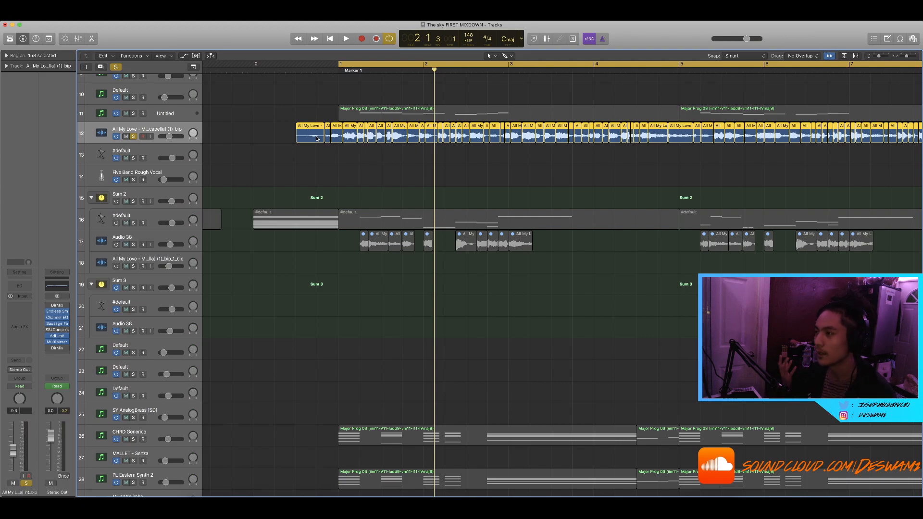
Select only the first acapella slice on track 12 and place the playhead inside it, just before bar 1
{"action": "left_click", "coordinate": [138, 153]}
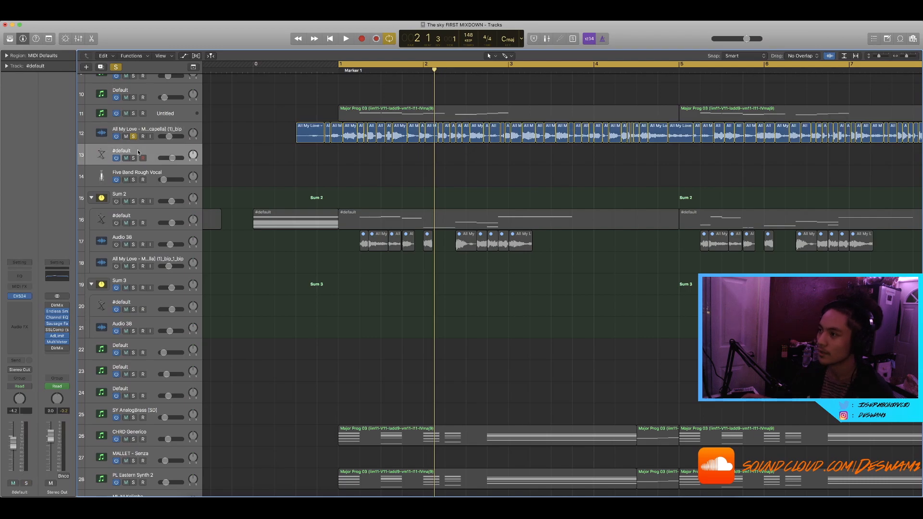
{"action": "left_click", "coordinate": [297, 134]}
{"action": "left_click", "coordinate": [310, 72]}
{"action": "scroll", "coordinate": [298, 71], "scroll_direction": "up", "scroll_amount": 1}
{"action": "scroll", "coordinate": [297, 72], "scroll_direction": "up", "scroll_amount": 3}
{"action": "scroll", "coordinate": [298, 88], "scroll_direction": "left", "scroll_amount": 3}
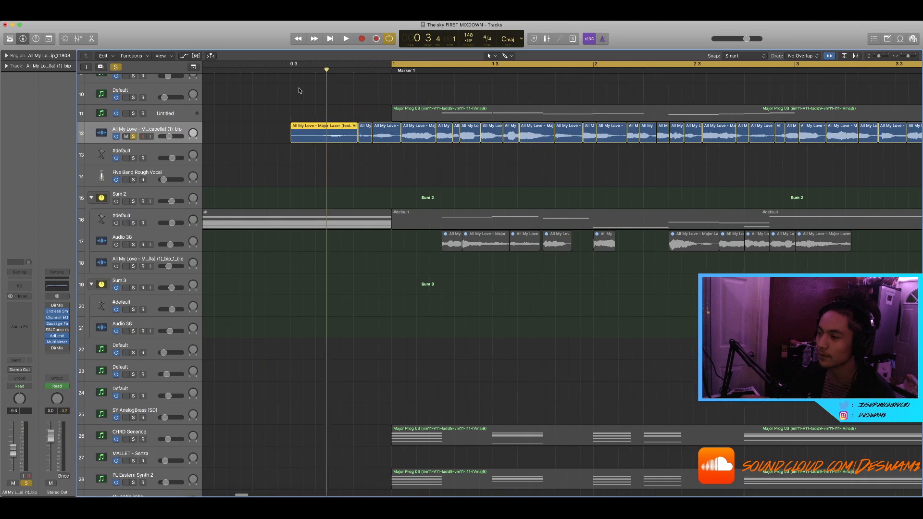
Reselect all slices of the first acapella run on track 12, from its last slice near bar 17 back to its start
{"action": "scroll", "coordinate": [302, 93], "scroll_direction": "down", "scroll_amount": 5}
{"action": "scroll", "coordinate": [304, 98], "scroll_direction": "left", "scroll_amount": 4}
{"action": "scroll", "coordinate": [304, 97], "scroll_direction": "down", "scroll_amount": 8}
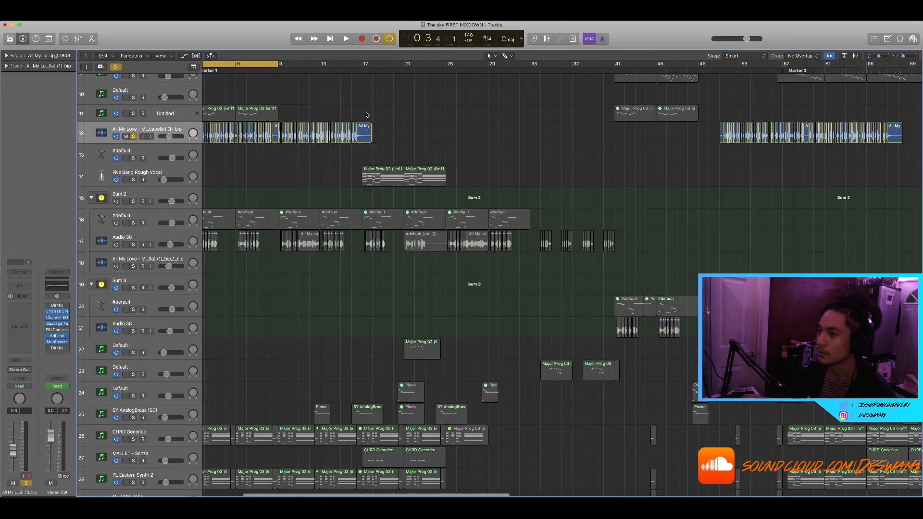
{"action": "left_click_drag", "start_coordinate": [536, 152], "coordinate": [112, 131]}
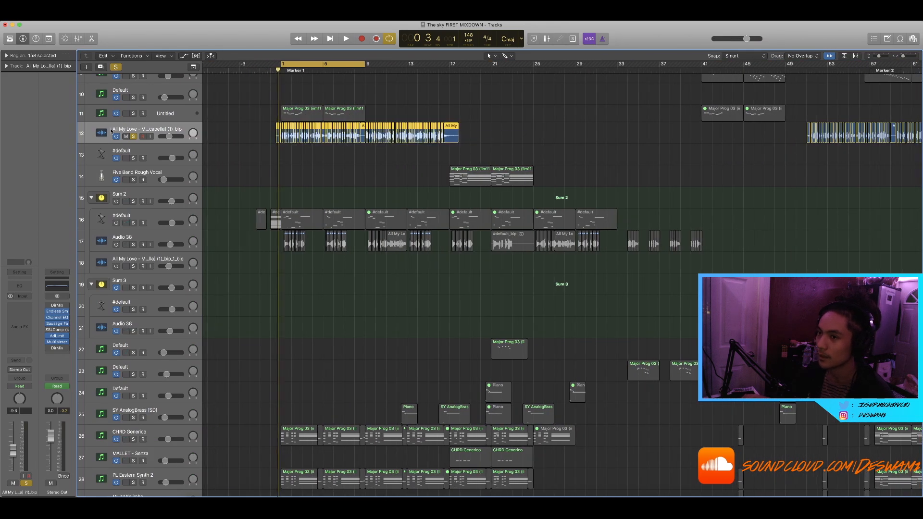
Create one software instrument track below the acapella, close its Addictive Keys window and lower the track volume to -7.8 dB
{"action": "left_click", "coordinate": [86, 68]}
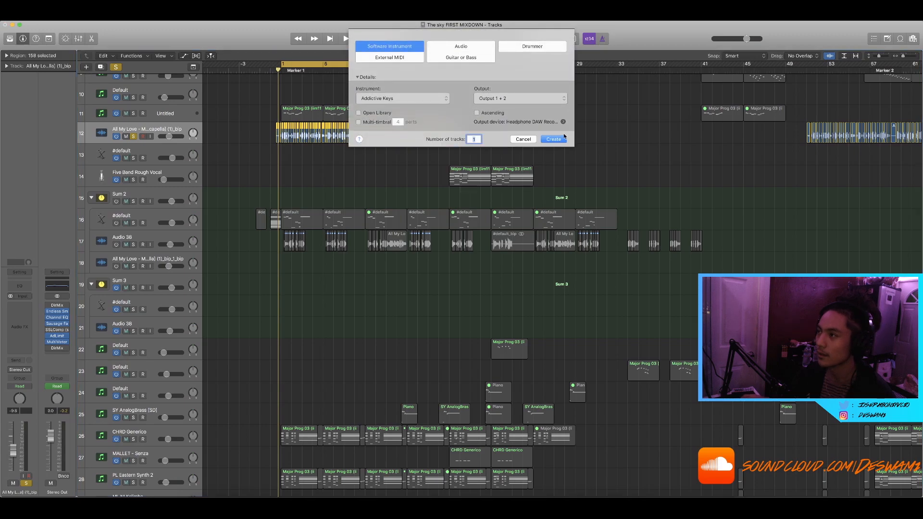
{"action": "left_click", "coordinate": [553, 139]}
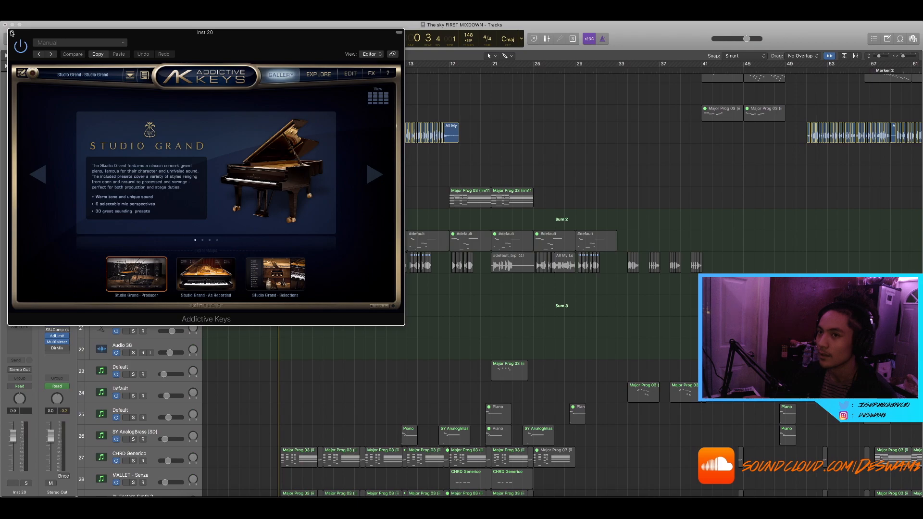
{"action": "left_click", "coordinate": [11, 32]}
{"action": "left_click_drag", "start_coordinate": [178, 159], "coordinate": [171, 159]}
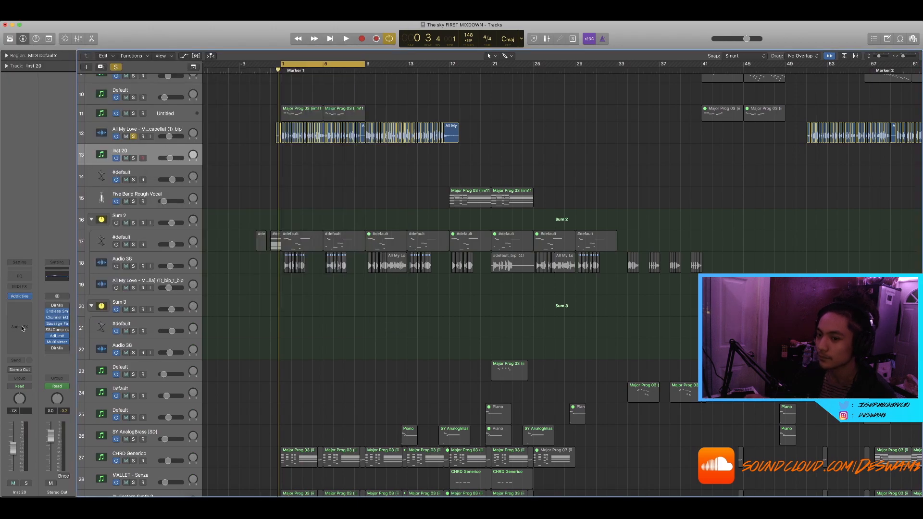
Replace Addictive Keys on the new instrument track with the stereo EXS24 sampler
{"action": "left_click", "coordinate": [29, 297]}
{"action": "mouse_move", "coordinate": [35, 319]}
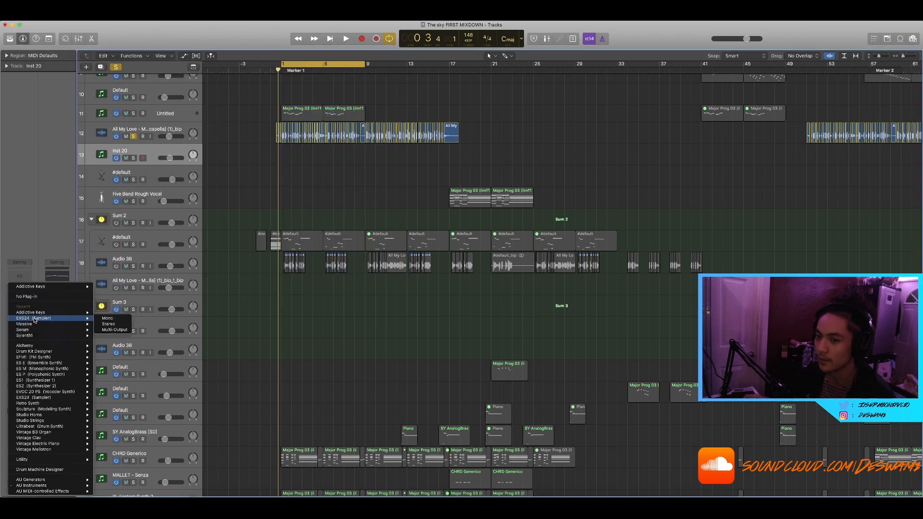
{"action": "mouse_move", "coordinate": [40, 399]}
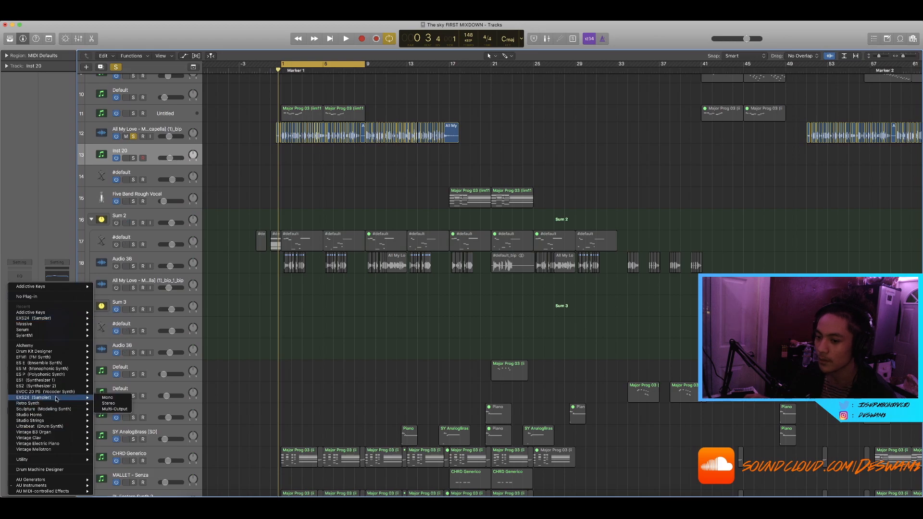
{"action": "left_click", "coordinate": [109, 404]}
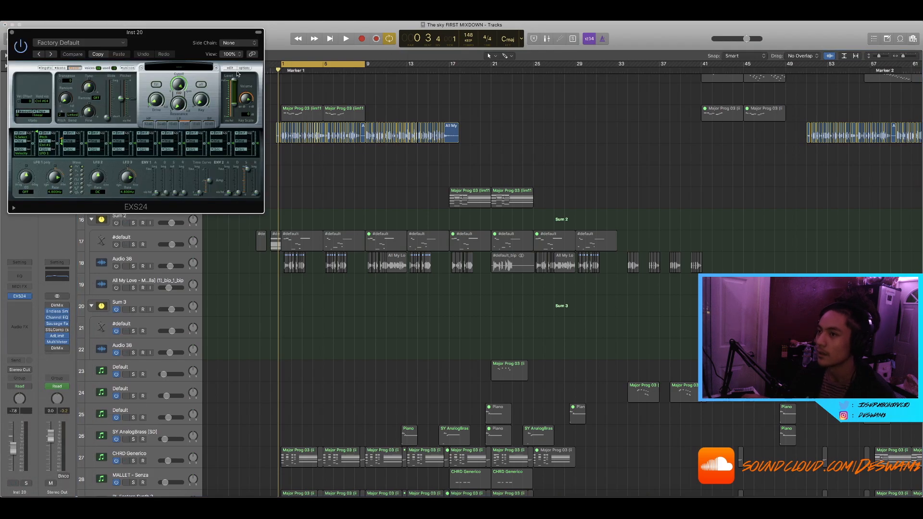
Add all the first run's acapella slices to the EXS24 Instrument Editor as contiguous zones, zone width 1, starting at C1
{"action": "left_click", "coordinate": [230, 68]}
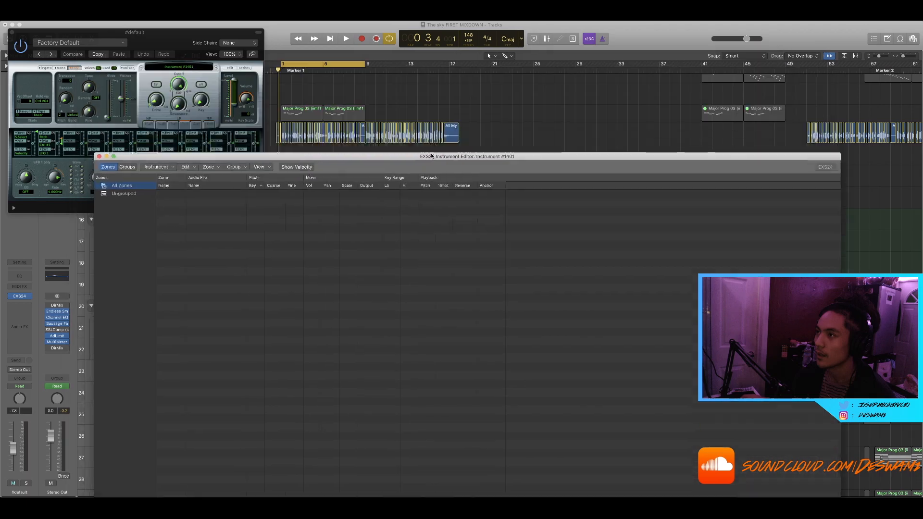
{"action": "left_click", "coordinate": [449, 134]}
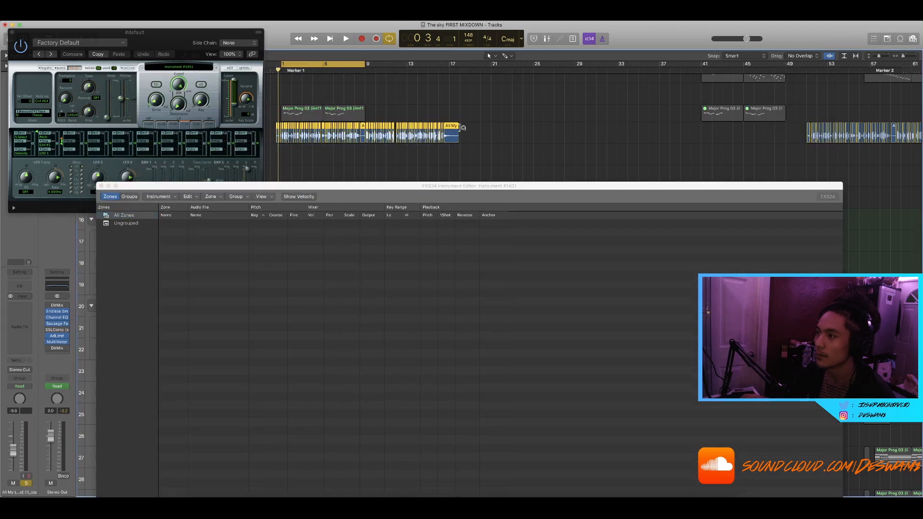
{"action": "left_click_drag", "start_coordinate": [450, 133], "coordinate": [453, 262]}
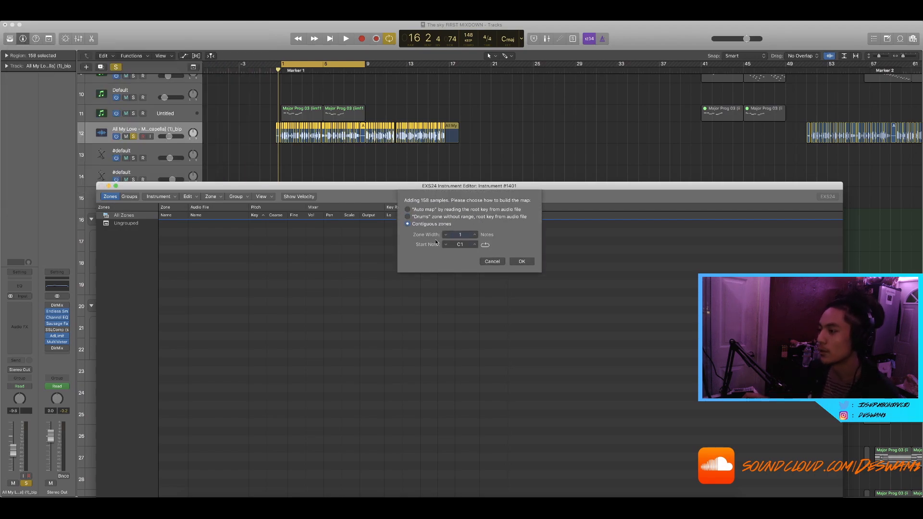
{"action": "left_click", "coordinate": [523, 263]}
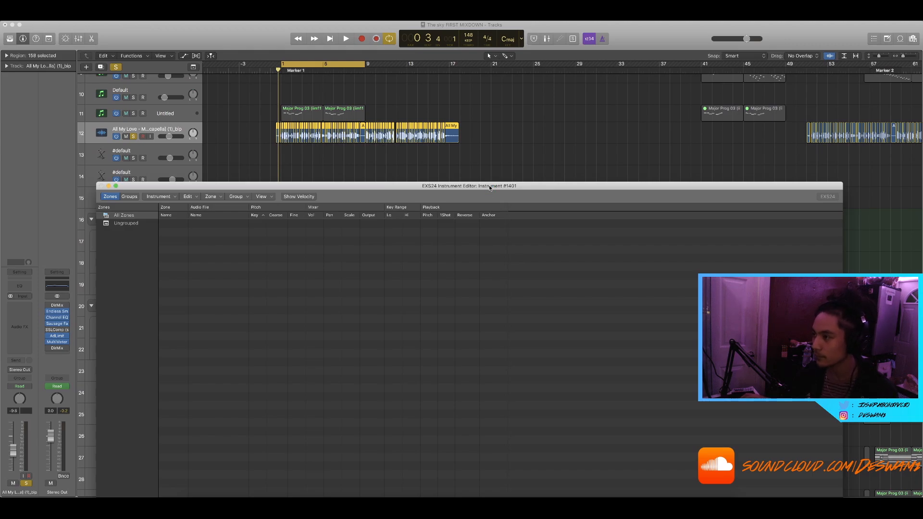
Look through the sampler's zone list and rearrange the EXS24 windows so the track headers are uncovered
{"action": "left_click_drag", "start_coordinate": [489, 185], "coordinate": [509, 89]}
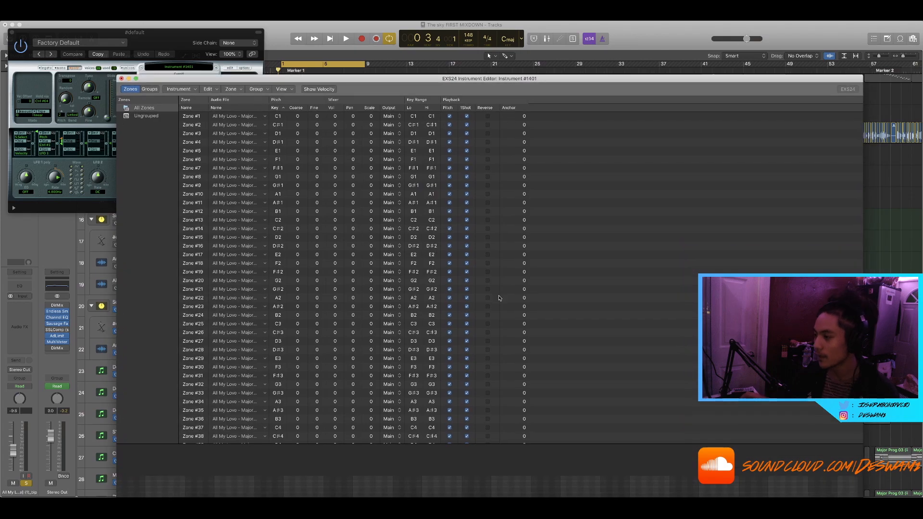
{"action": "scroll", "coordinate": [499, 298], "scroll_direction": "down", "scroll_amount": 6}
{"action": "scroll", "coordinate": [262, 317], "scroll_direction": "up", "scroll_amount": 15}
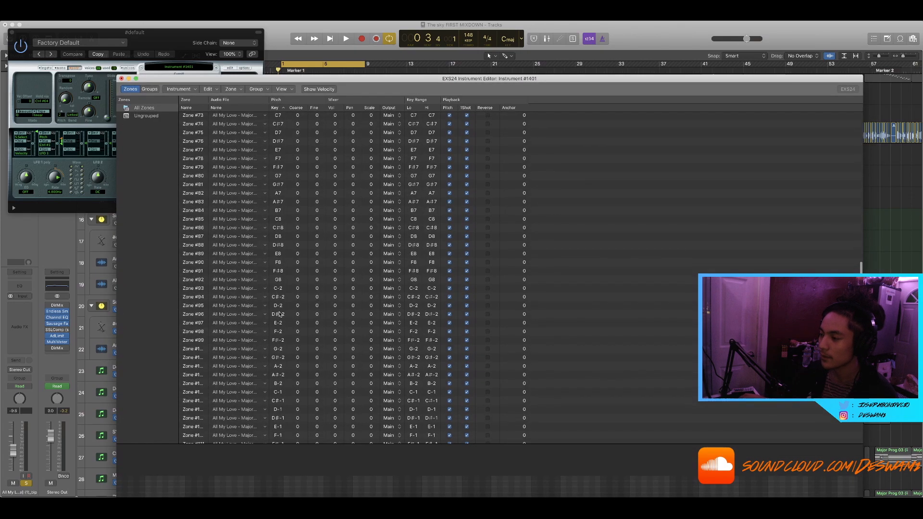
{"action": "left_click_drag", "start_coordinate": [138, 32], "coordinate": [232, 199]}
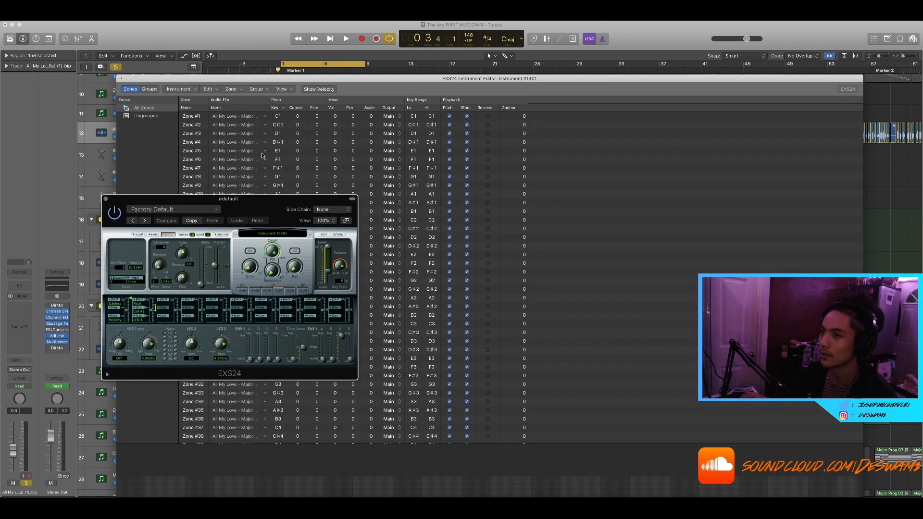
{"action": "left_click_drag", "start_coordinate": [235, 76], "coordinate": [334, 81]}
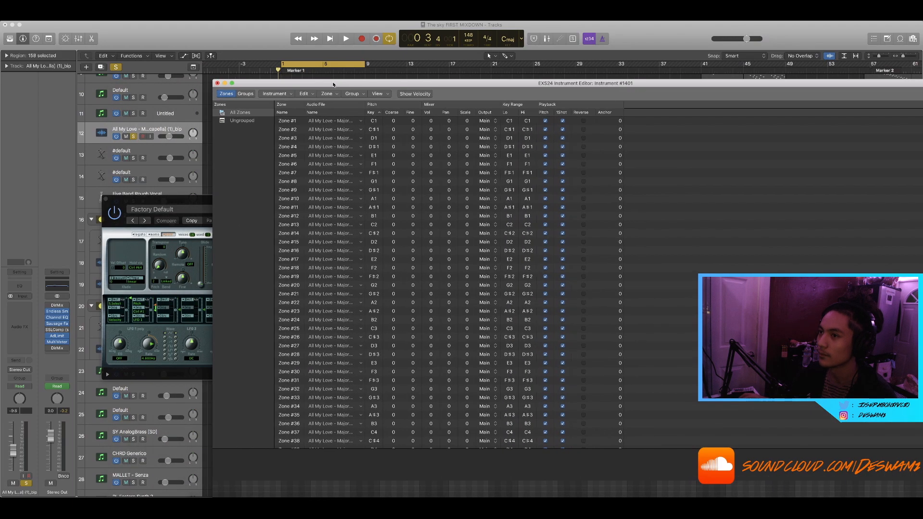
Select the sampler track below the acapella and try playing some of its slices with Musical Typing
{"action": "left_click", "coordinate": [132, 153]}
{"action": "key", "text": "super+k"}
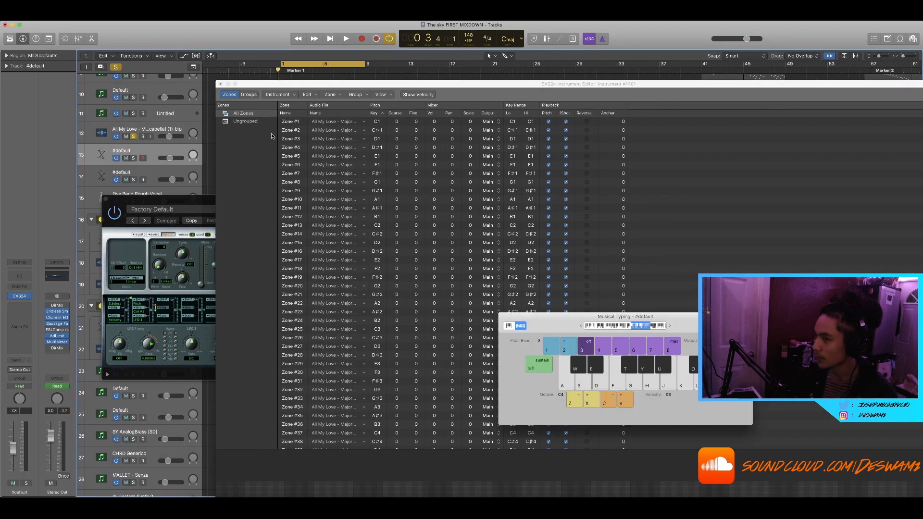
{"action": "key", "text": "j"}
{"action": "key", "text": "d"}
{"action": "key", "text": "h"}
{"action": "key", "text": "g"}
{"action": "key", "text": "d"}
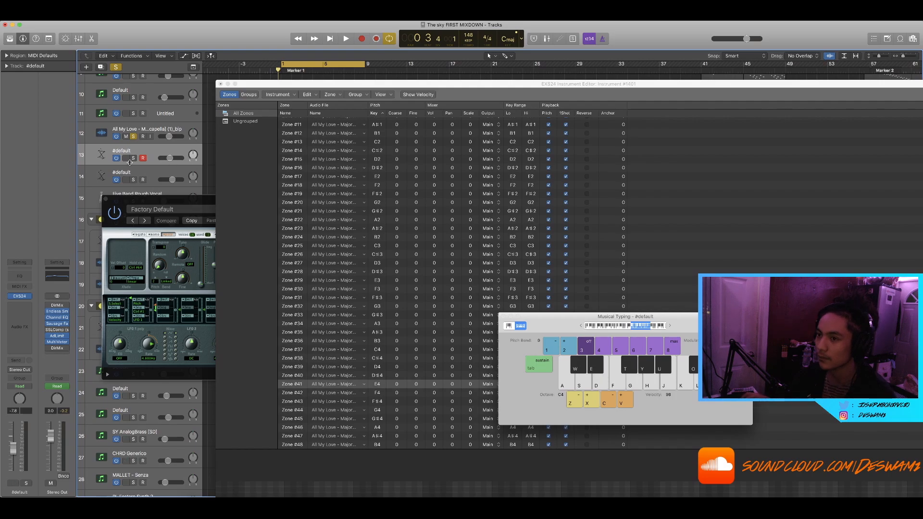
Solo the sampler track and play a range of the mapped slices with Musical Typing
{"action": "left_click", "coordinate": [133, 158]}
{"action": "key", "text": "d"}
{"action": "key", "text": "u"}
{"action": "key", "text": "i"}
{"action": "key", "text": "l"}
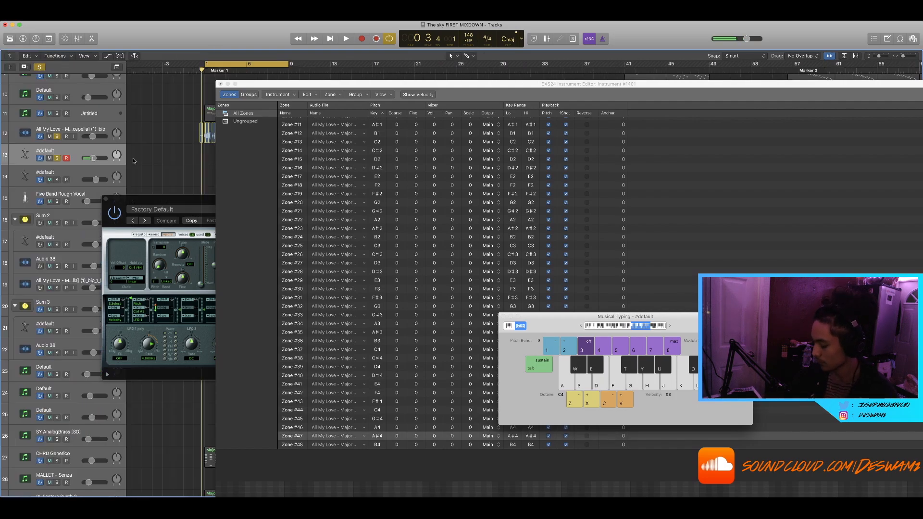
{"action": "key", "text": "t"}
{"action": "key", "text": "j"}
{"action": "key", "text": "o"}
{"action": "key", "text": "e"}
{"action": "key", "text": "l"}
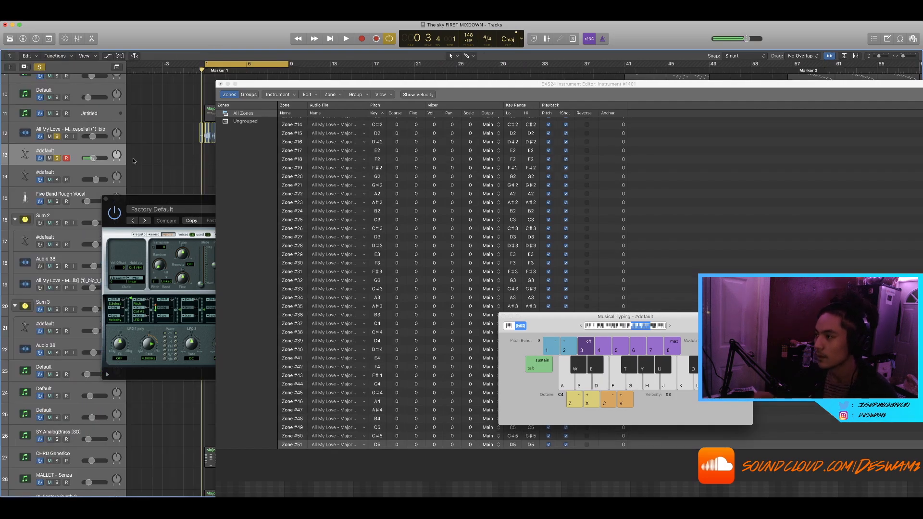
{"action": "key", "text": "super+k"}
{"action": "key", "text": "super+k"}
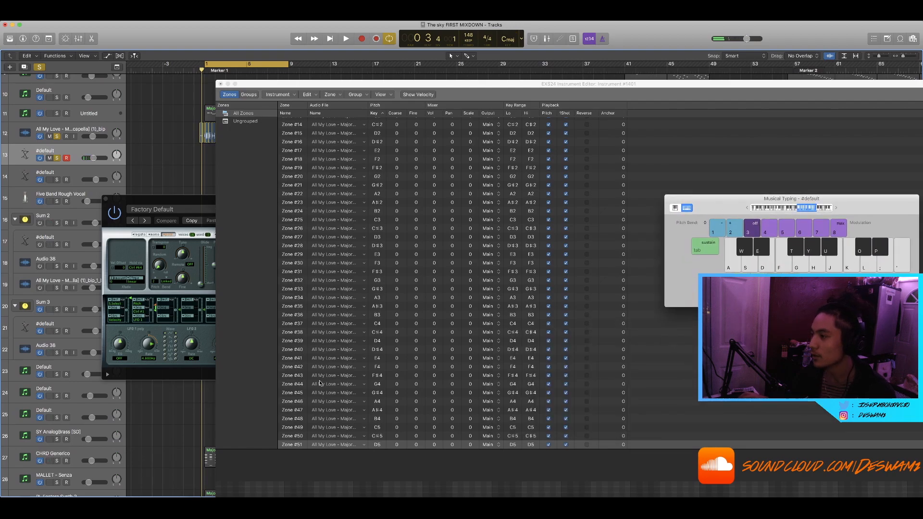
Turn off 1Shot playback for all zones in the EXS24 Instrument Editor and minimize the editor
{"action": "left_click", "coordinate": [416, 298]}
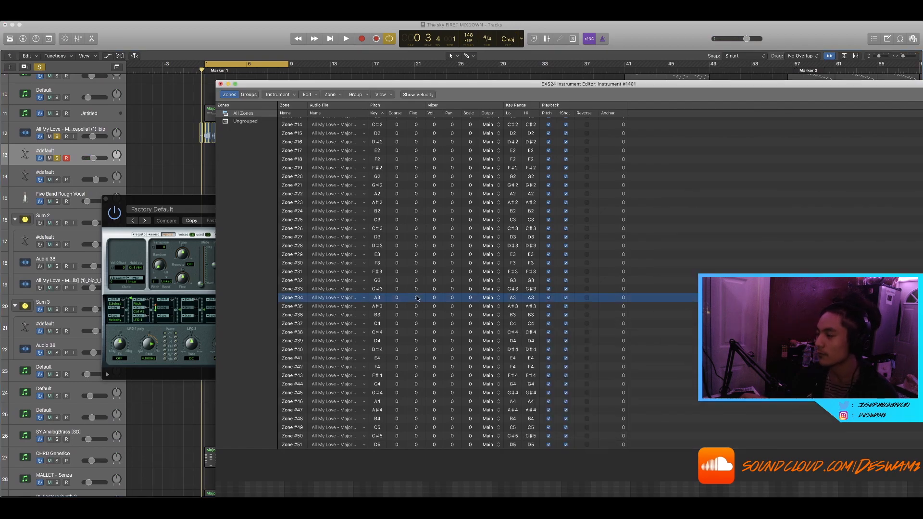
{"action": "key", "text": "super+a"}
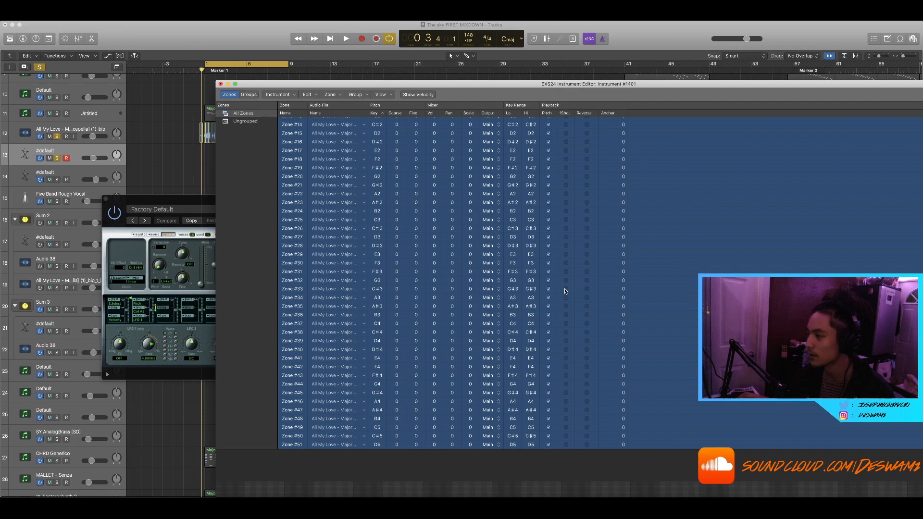
{"action": "left_click", "coordinate": [229, 84]}
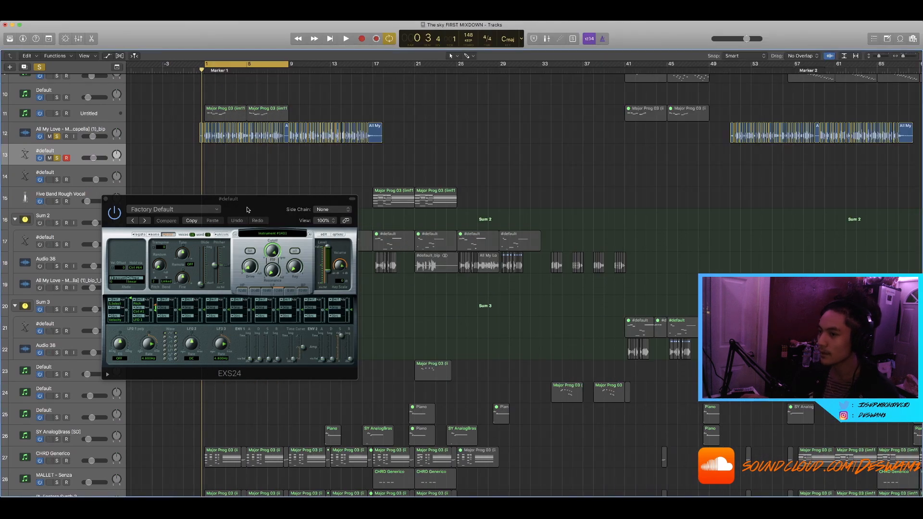
Move the EXS24 window aside and audition short melodic patterns of vocal slices with Musical Typing
{"action": "left_click_drag", "start_coordinate": [247, 209], "coordinate": [340, 250]}
{"action": "key", "text": "super+k"}
{"action": "key", "text": "d"}
{"action": "key", "text": "j"}
{"action": "key", "text": "h"}
{"action": "key", "text": "g"}
{"action": "key", "text": "j"}
{"action": "key", "text": "j"}
{"action": "key", "text": "k"}
{"action": "key", "text": "j"}
{"action": "key", "text": "h"}
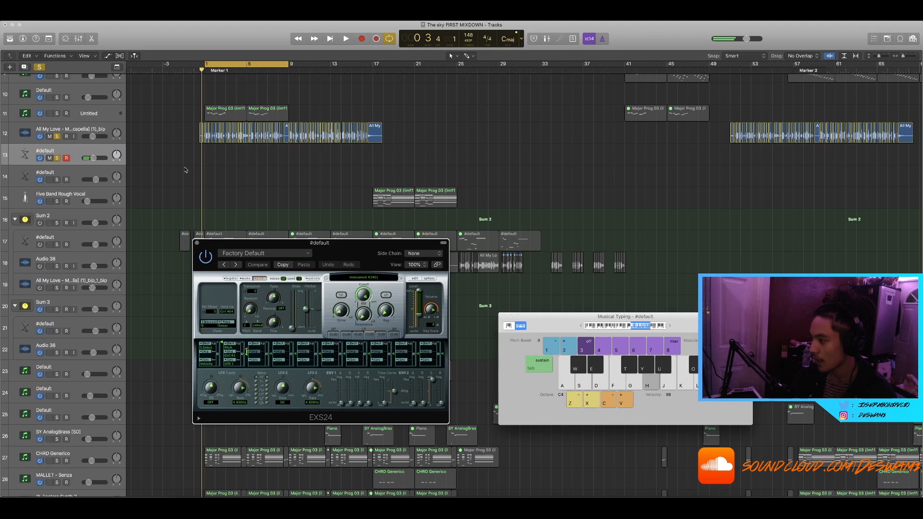
{"action": "key", "text": "h"}
{"action": "key", "text": "d"}
{"action": "key", "text": "h"}
{"action": "key", "text": "d"}
{"action": "key", "text": "h"}
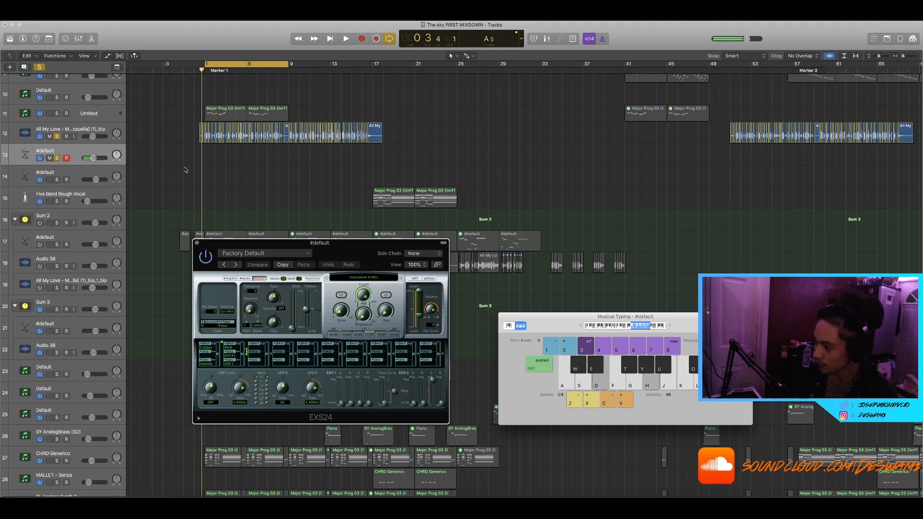
{"action": "key", "text": "h"}
{"action": "key", "text": "g"}
{"action": "key", "text": "s"}
{"action": "key", "text": "g"}
{"action": "key", "text": "s"}
{"action": "key", "text": "g"}
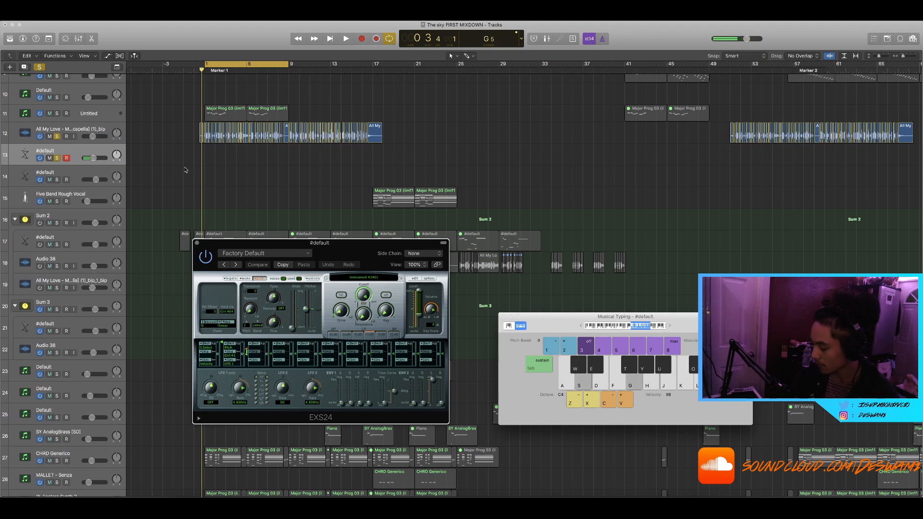
Close the EXS24 plug-in window and look over the acapella slices on track 12 from bar 1 onward
{"action": "scroll", "coordinate": [200, 165], "scroll_direction": "up", "scroll_amount": 5}
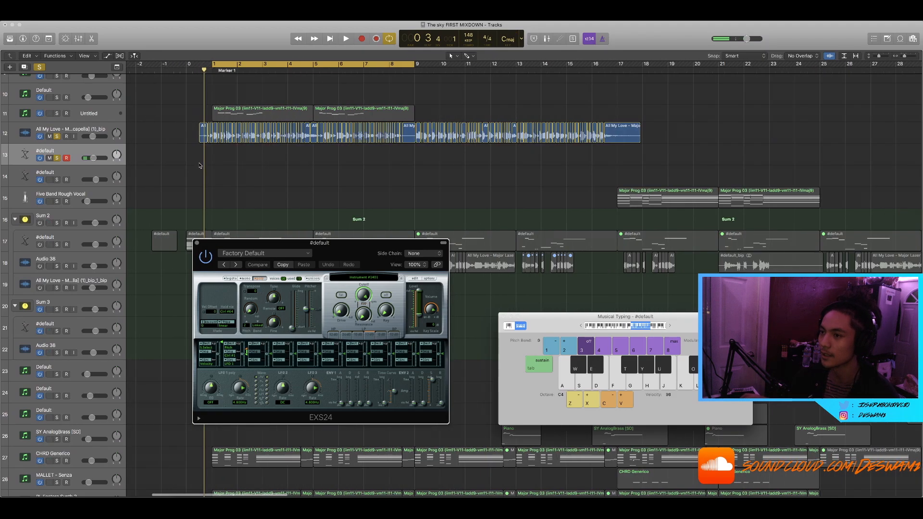
{"action": "scroll", "coordinate": [199, 165], "scroll_direction": "up", "scroll_amount": 3}
{"action": "left_click", "coordinate": [197, 242]}
{"action": "scroll", "coordinate": [376, 173], "scroll_direction": "up", "scroll_amount": 4}
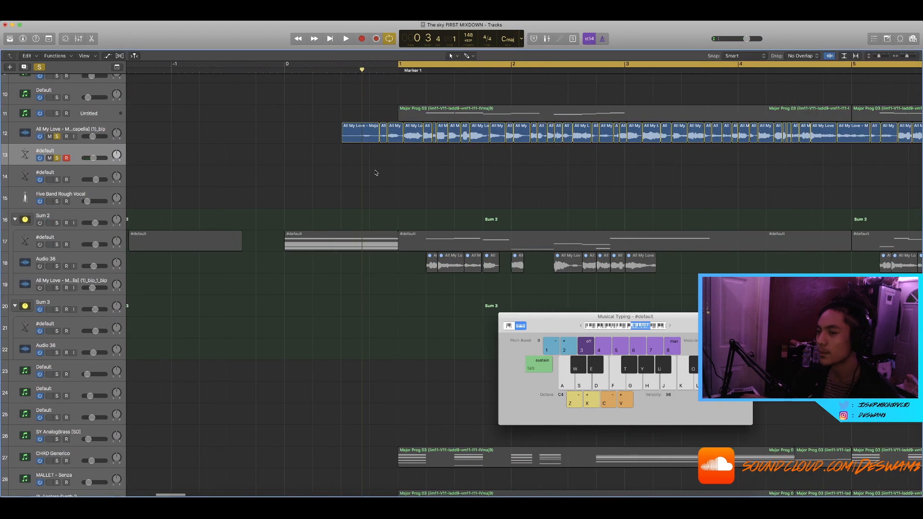
{"action": "scroll", "coordinate": [281, 157], "scroll_direction": "right", "scroll_amount": 2}
{"action": "scroll", "coordinate": [279, 156], "scroll_direction": "down", "scroll_amount": 3}
{"action": "scroll", "coordinate": [277, 155], "scroll_direction": "right", "scroll_amount": 5}
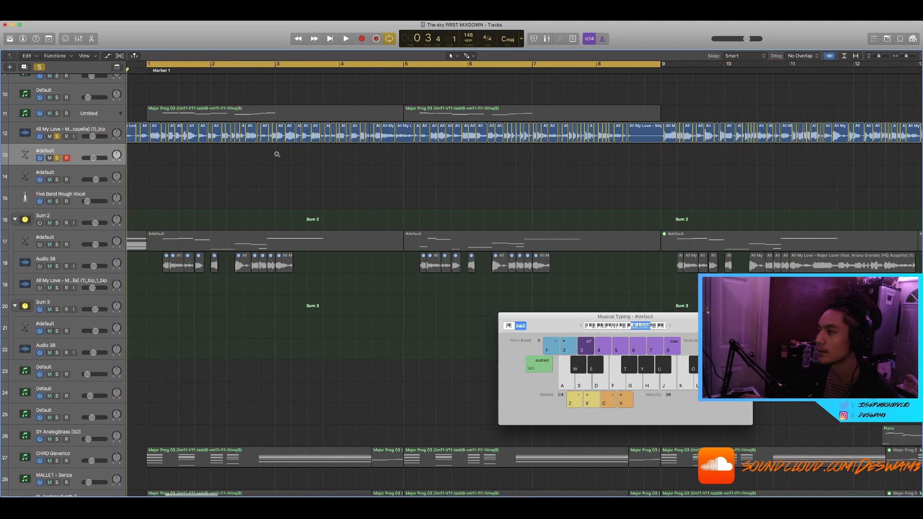
{"action": "scroll", "coordinate": [277, 155], "scroll_direction": "down", "scroll_amount": 3}
{"action": "scroll", "coordinate": [277, 155], "scroll_direction": "left", "scroll_amount": 4}
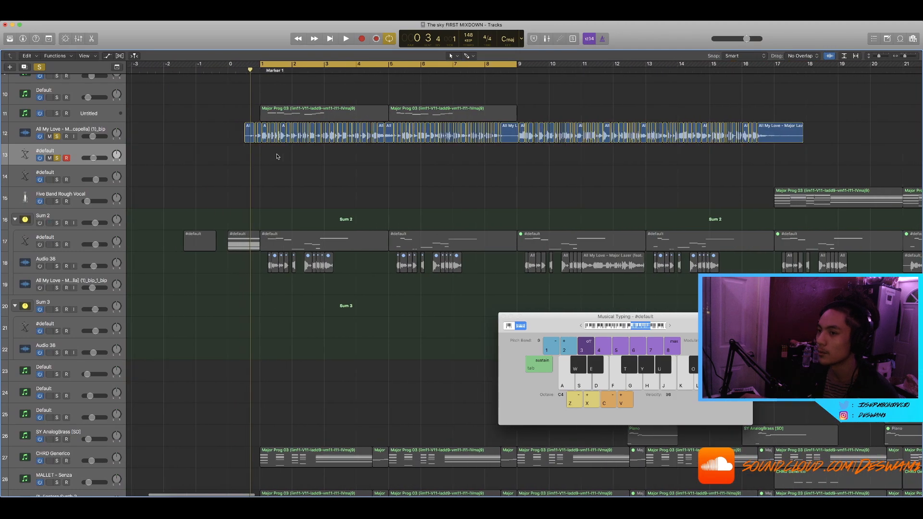
Clear all track solos, switch off the acapella on track 12 and close the Musical Typing keyboard
{"action": "left_click", "coordinate": [57, 137]}
{"action": "left_click", "coordinate": [40, 67]}
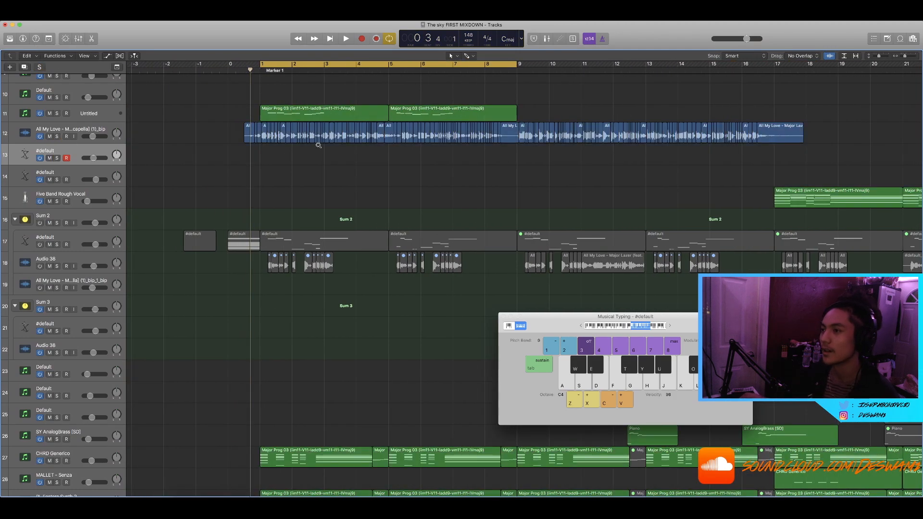
{"action": "scroll", "coordinate": [49, 134], "scroll_direction": "up", "scroll_amount": 3}
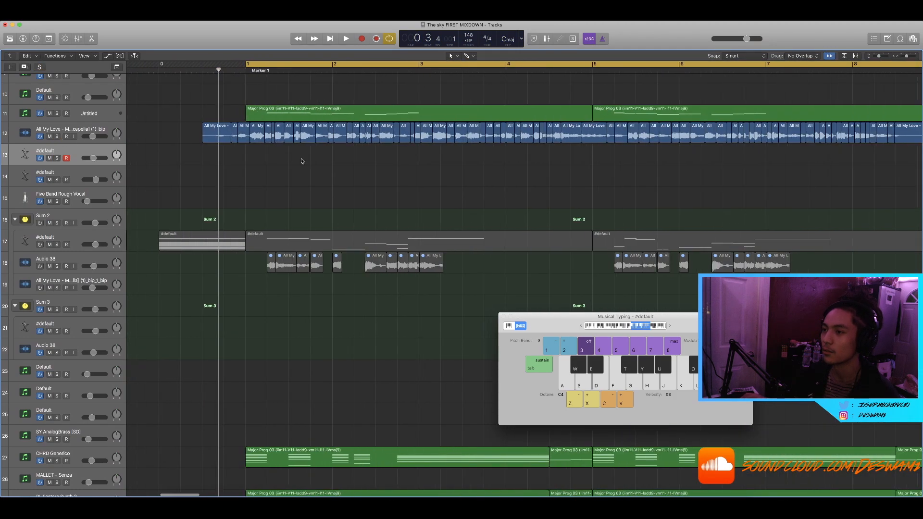
{"action": "left_click", "coordinate": [40, 136]}
{"action": "left_click", "coordinate": [501, 316]}
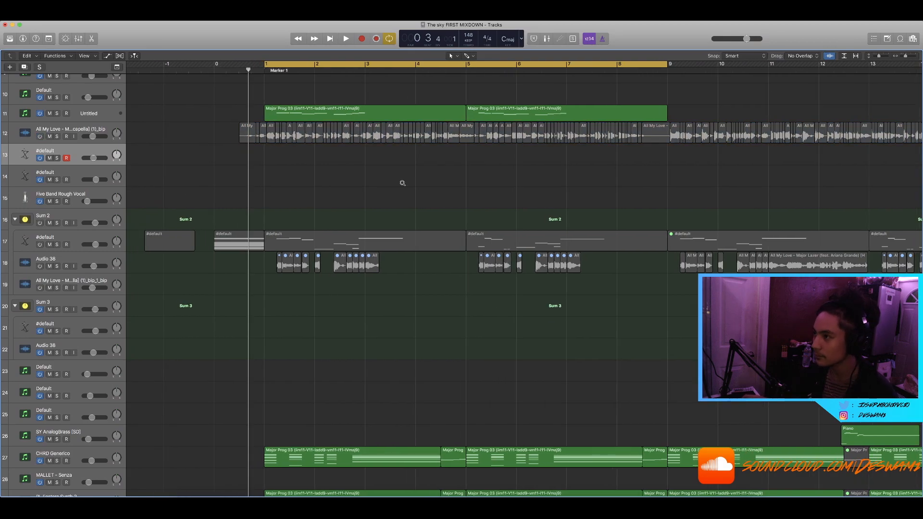
{"action": "scroll", "coordinate": [237, 119], "scroll_direction": "down", "scroll_amount": 3}
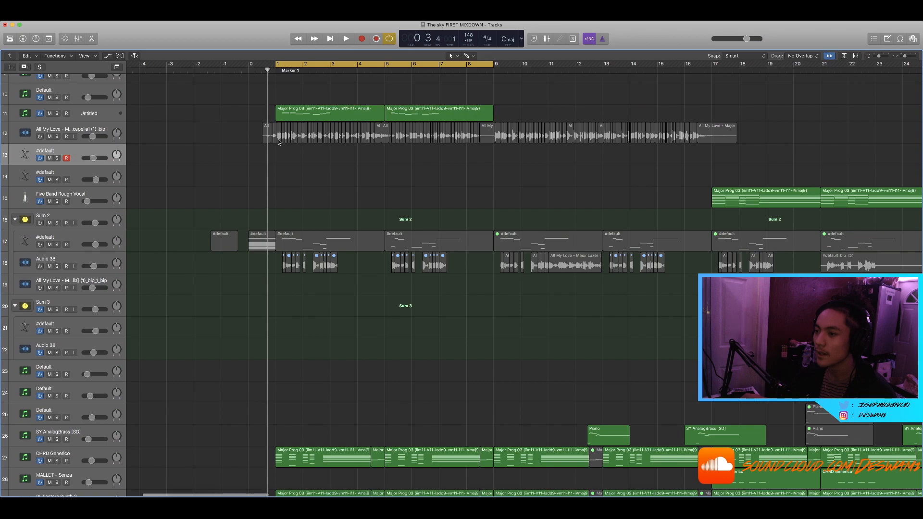
Place the playhead at bar 1 and switch on the Sum 2 track stack
{"action": "left_click", "coordinate": [277, 66]}
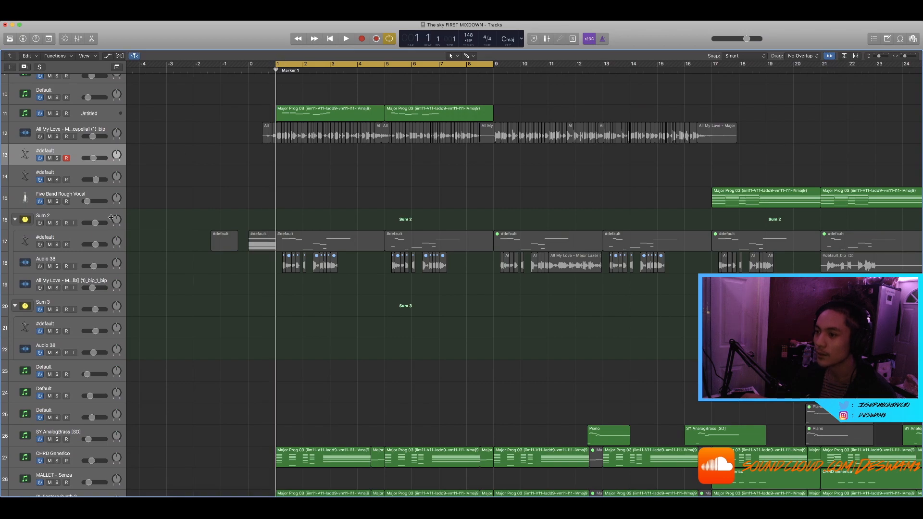
{"action": "left_click", "coordinate": [40, 223]}
{"action": "scroll", "coordinate": [317, 214], "scroll_direction": "up", "scroll_amount": 3}
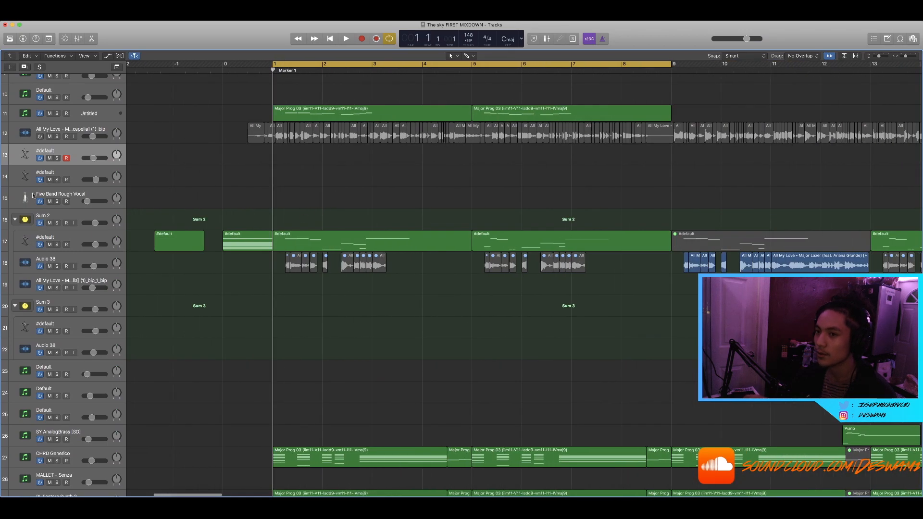
{"action": "left_click", "coordinate": [294, 215]}
{"action": "scroll", "coordinate": [294, 214], "scroll_direction": "up", "scroll_amount": 3}
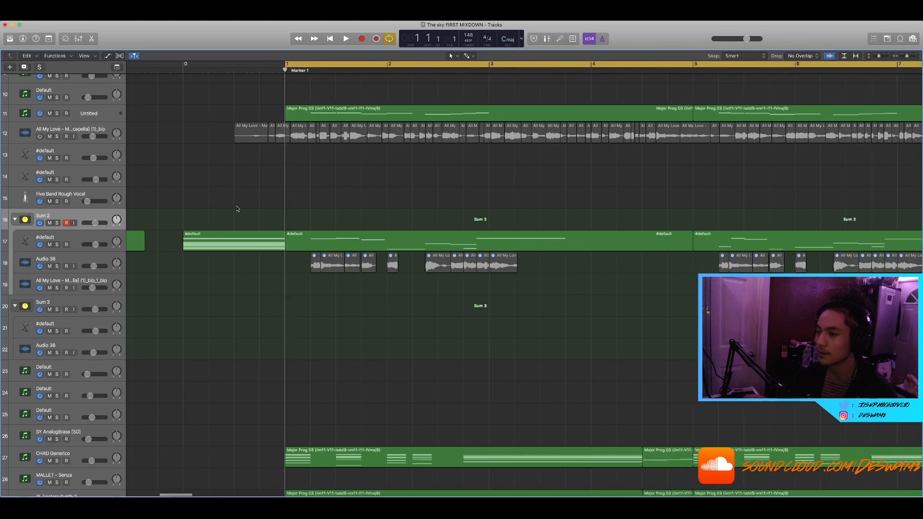
Select the #default MIDI regions at bars 0 and 1 on track 17 and open them in the Piano Roll
{"action": "left_click_drag", "start_coordinate": [237, 207], "coordinate": [250, 254]}
{"action": "left_click", "coordinate": [275, 211]}
{"action": "left_click_drag", "start_coordinate": [267, 205], "coordinate": [295, 248]}
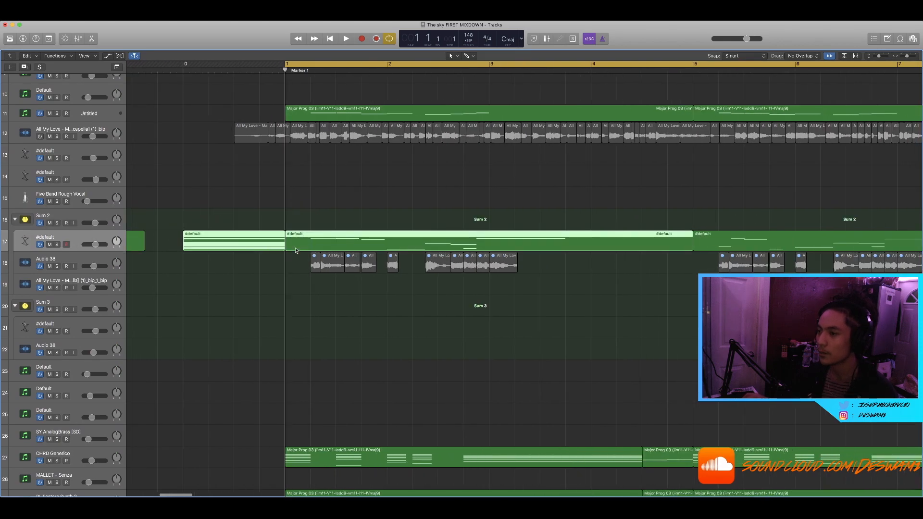
{"action": "double_click", "coordinate": [240, 241]}
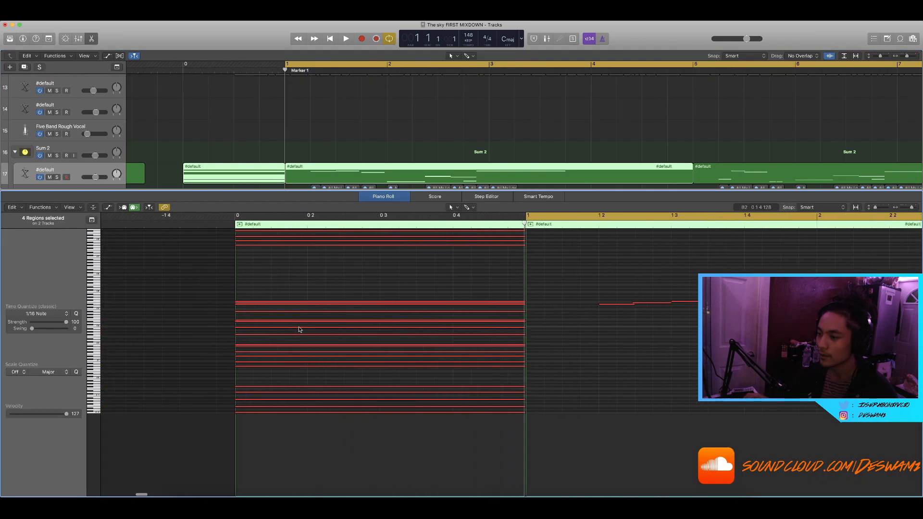
{"action": "scroll", "coordinate": [298, 330], "scroll_direction": "left", "scroll_amount": 2}
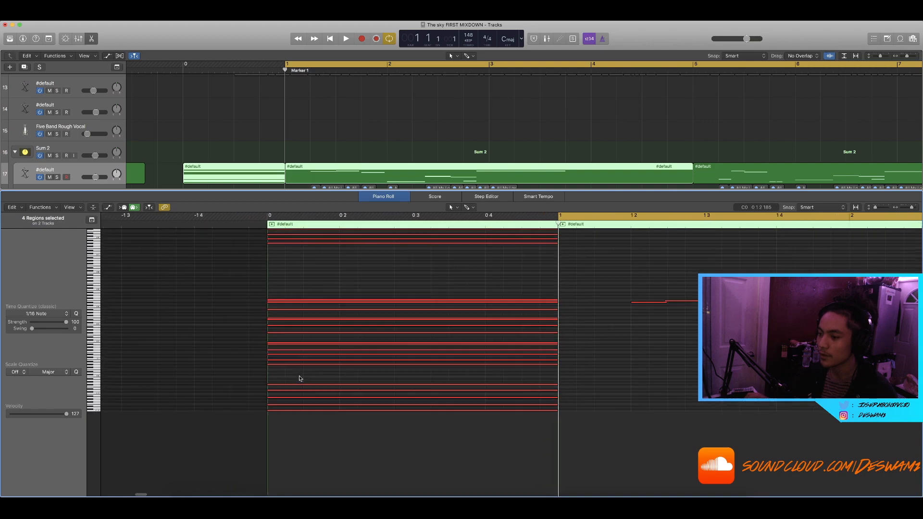
Add a short low note inside the bar 0 region and shift its pitch upward to audition the mapped vocal slices
{"action": "left_click", "coordinate": [365, 410], "text": "super"}
{"action": "left_click_drag", "start_coordinate": [368, 410], "coordinate": [368, 414]}
{"action": "key", "text": "alt+Up"}
{"action": "key", "text": "alt+Up"}
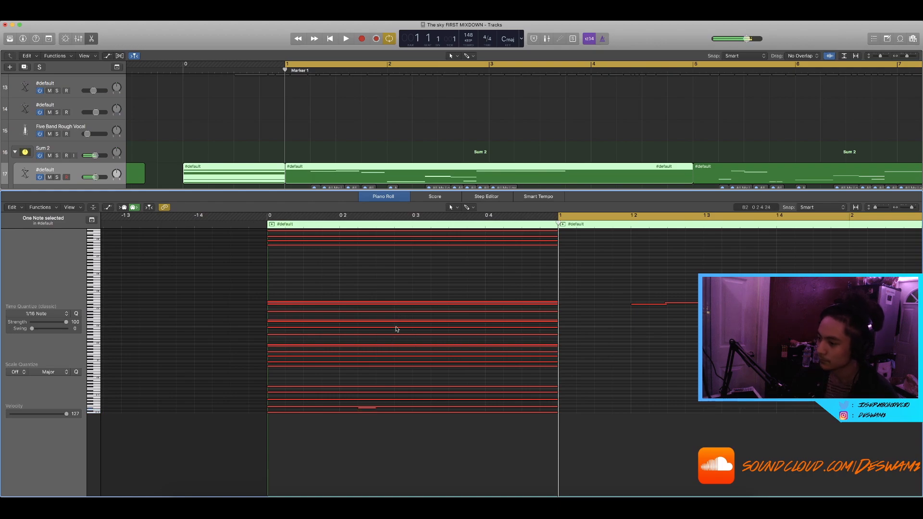
{"action": "key", "text": "alt+Up"}
{"action": "key", "text": "alt+Up"}
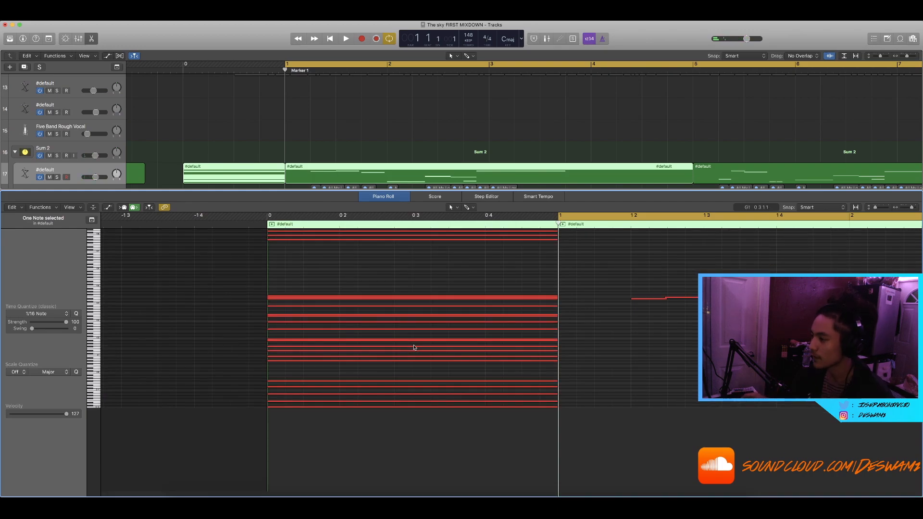
Examine the held notes in the bar 0 region and the chop notes from bar 1 onward in the Piano Roll
{"action": "scroll", "coordinate": [413, 347], "scroll_direction": "right", "scroll_amount": 3}
{"action": "scroll", "coordinate": [413, 347], "scroll_direction": "right", "scroll_amount": 2}
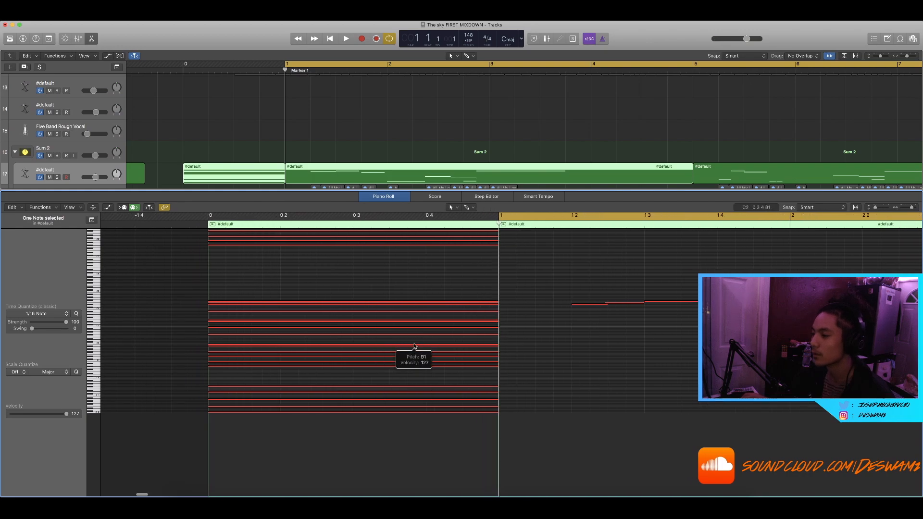
{"action": "scroll", "coordinate": [413, 347], "scroll_direction": "left", "scroll_amount": 4}
{"action": "scroll", "coordinate": [414, 346], "scroll_direction": "down", "scroll_amount": 4}
{"action": "scroll", "coordinate": [414, 346], "scroll_direction": "up", "scroll_amount": 2}
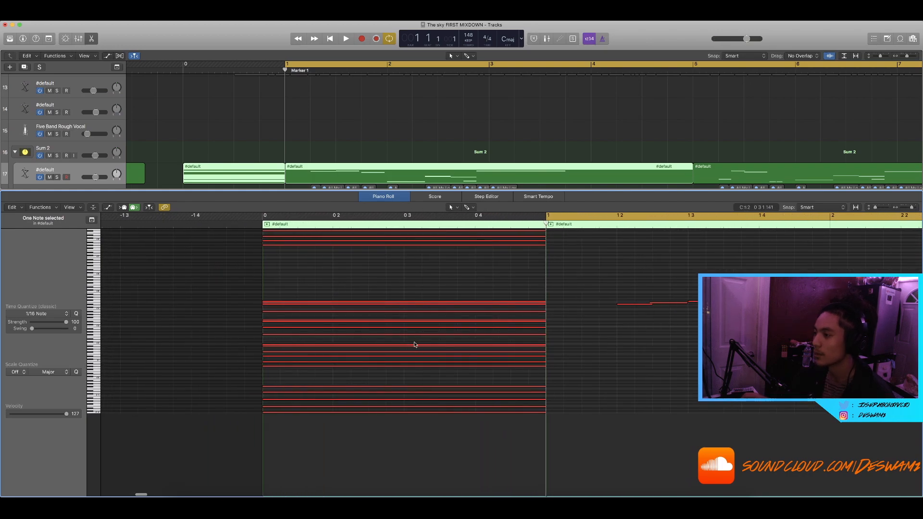
{"action": "left_click", "coordinate": [383, 289]}
{"action": "scroll", "coordinate": [384, 289], "scroll_direction": "left", "scroll_amount": 2}
{"action": "scroll", "coordinate": [383, 288], "scroll_direction": "right", "scroll_amount": 5}
{"action": "scroll", "coordinate": [374, 282], "scroll_direction": "left", "scroll_amount": 1}
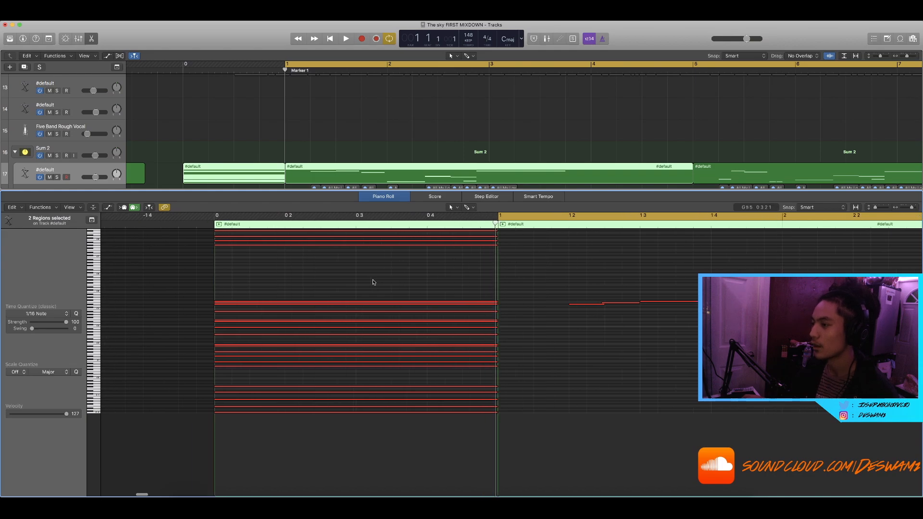
{"action": "scroll", "coordinate": [373, 282], "scroll_direction": "right", "scroll_amount": 5}
{"action": "scroll", "coordinate": [363, 279], "scroll_direction": "left", "scroll_amount": 3}
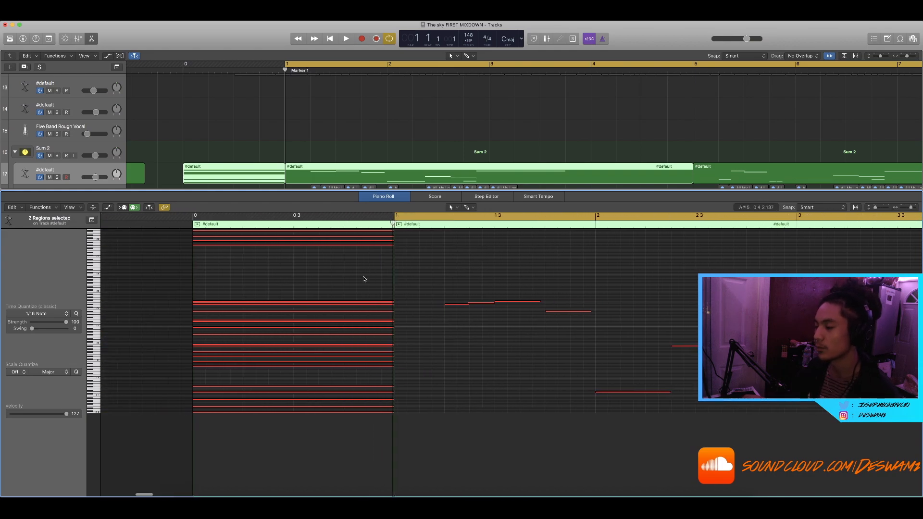
{"action": "scroll", "coordinate": [361, 286], "scroll_direction": "down", "scroll_amount": 1}
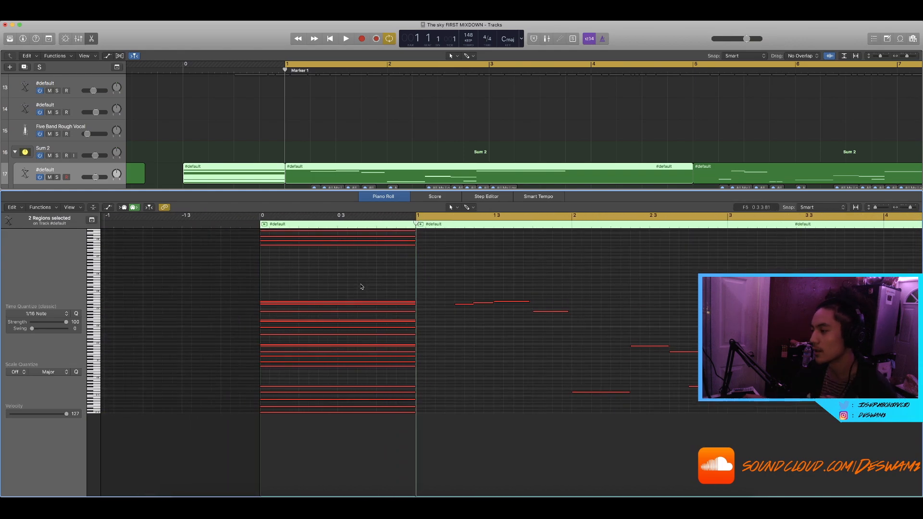
{"action": "scroll", "coordinate": [361, 287], "scroll_direction": "right", "scroll_amount": 5}
{"action": "scroll", "coordinate": [362, 287], "scroll_direction": "down", "scroll_amount": 3}
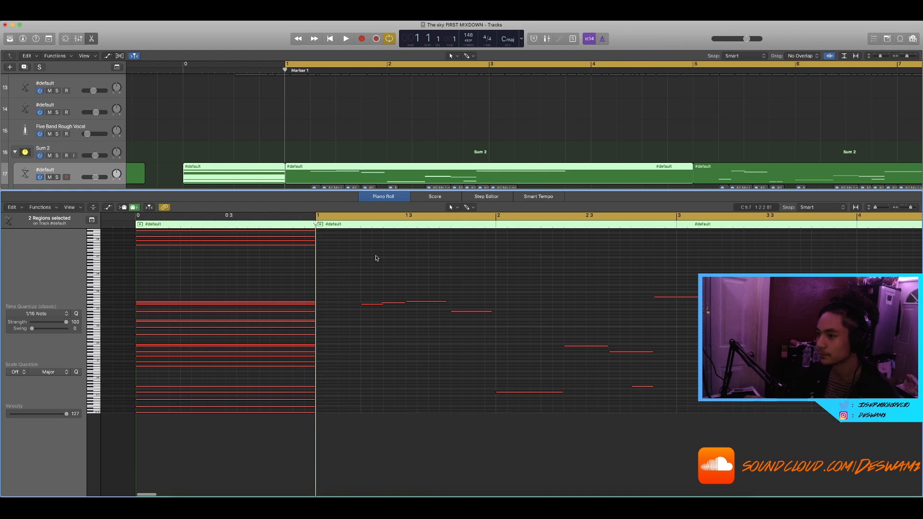
Select only the bar 0 region on track 17, review its notes in the Piano Roll and close the editor
{"action": "key", "text": "p"}
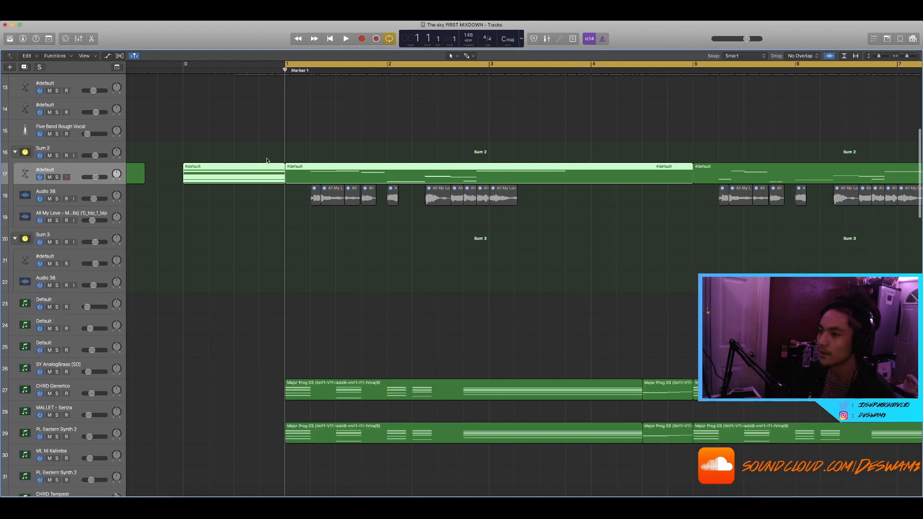
{"action": "left_click_drag", "start_coordinate": [261, 144], "coordinate": [260, 182]}
{"action": "key", "text": "p"}
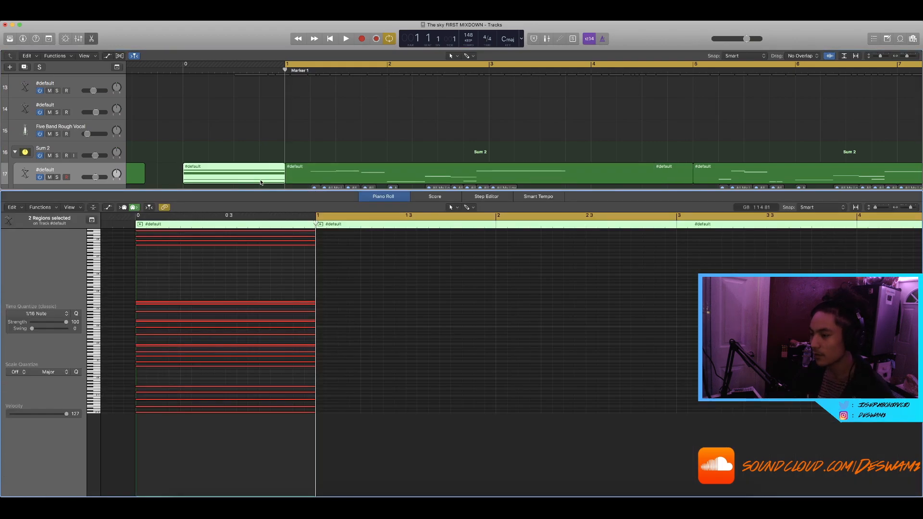
{"action": "scroll", "coordinate": [261, 182], "scroll_direction": "left", "scroll_amount": 3}
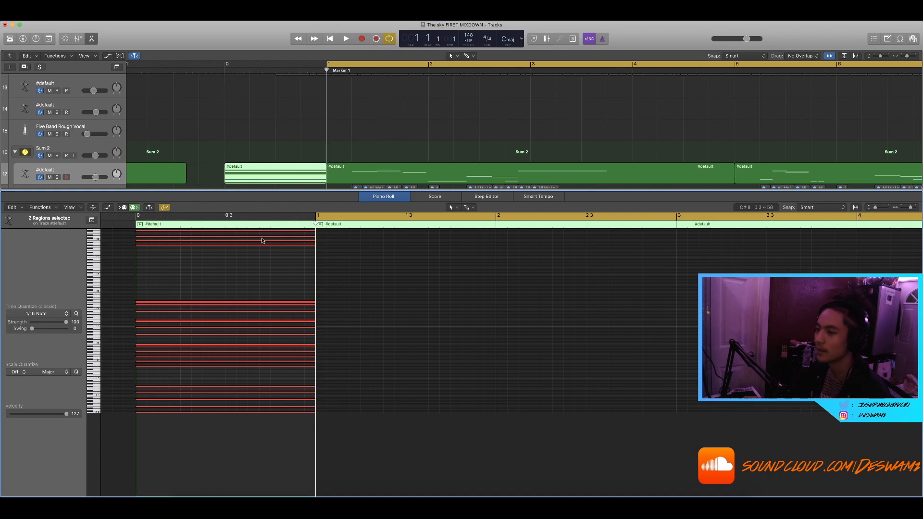
{"action": "scroll", "coordinate": [262, 240], "scroll_direction": "left", "scroll_amount": 6}
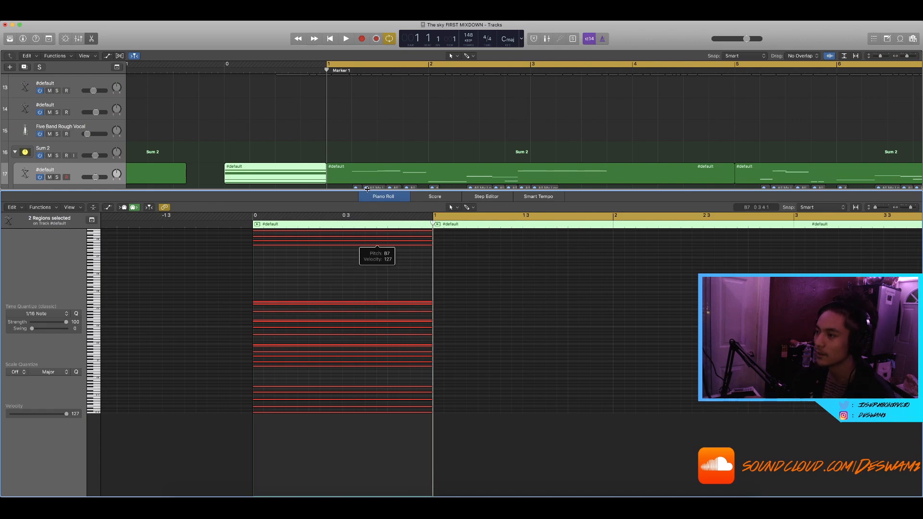
{"action": "key", "text": "e"}
Open the first track 11 melody region together with the track 17 regions at bars 0 and 1 in the Piano Roll
{"action": "scroll", "coordinate": [367, 192], "scroll_direction": "up", "scroll_amount": 5}
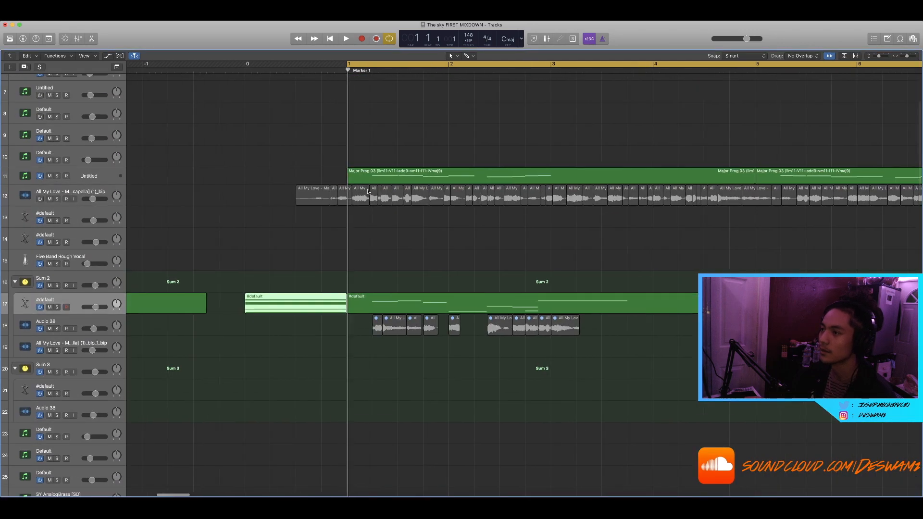
{"action": "scroll", "coordinate": [404, 151], "scroll_direction": "down", "scroll_amount": 5}
{"action": "left_click", "coordinate": [405, 151]}
{"action": "scroll", "coordinate": [404, 151], "scroll_direction": "right", "scroll_amount": 4}
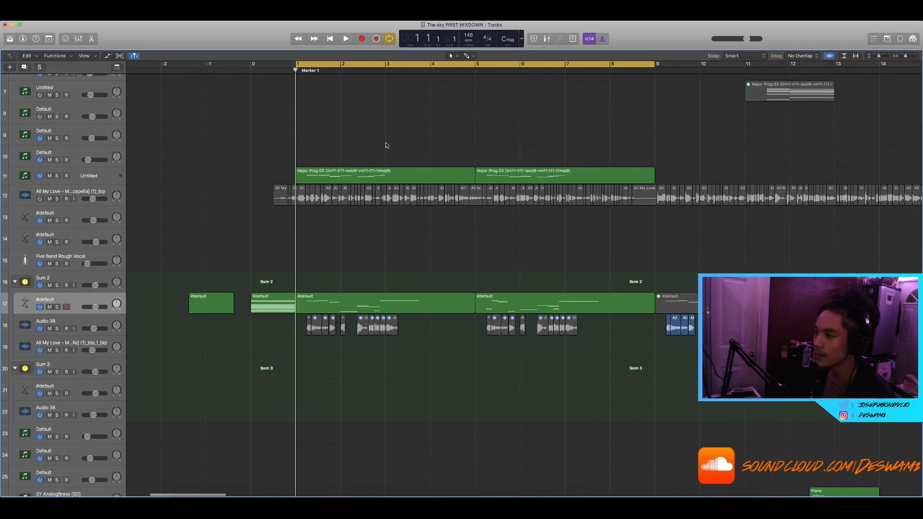
{"action": "scroll", "coordinate": [404, 151], "scroll_direction": "up", "scroll_amount": 3}
{"action": "left_click_drag", "start_coordinate": [371, 139], "coordinate": [307, 172]}
{"action": "left_click", "coordinate": [231, 294], "text": "shift"}
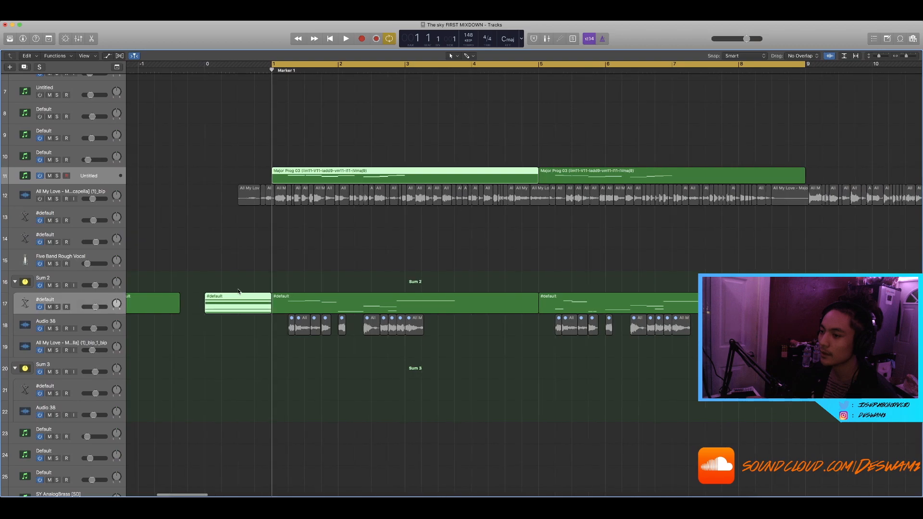
{"action": "left_click", "coordinate": [339, 303], "text": "shift"}
{"action": "key", "text": "e"}
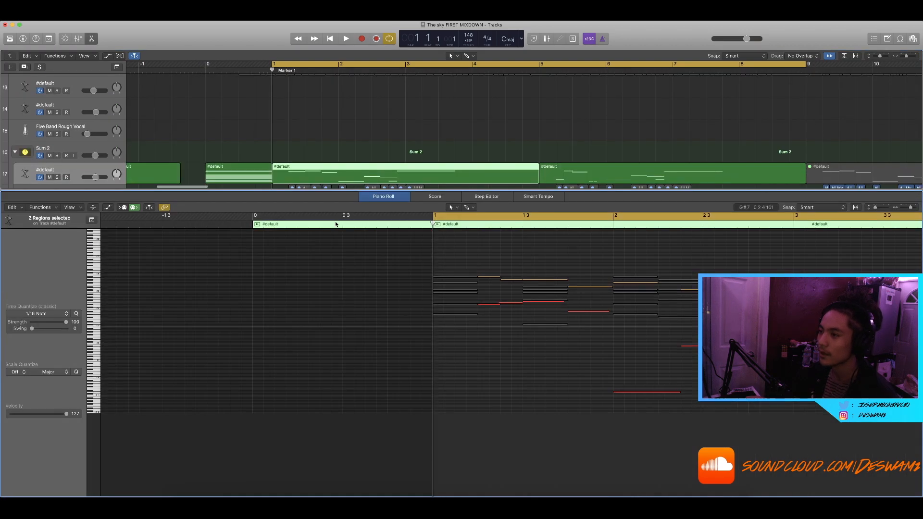
{"action": "left_click", "coordinate": [243, 172], "text": "shift"}
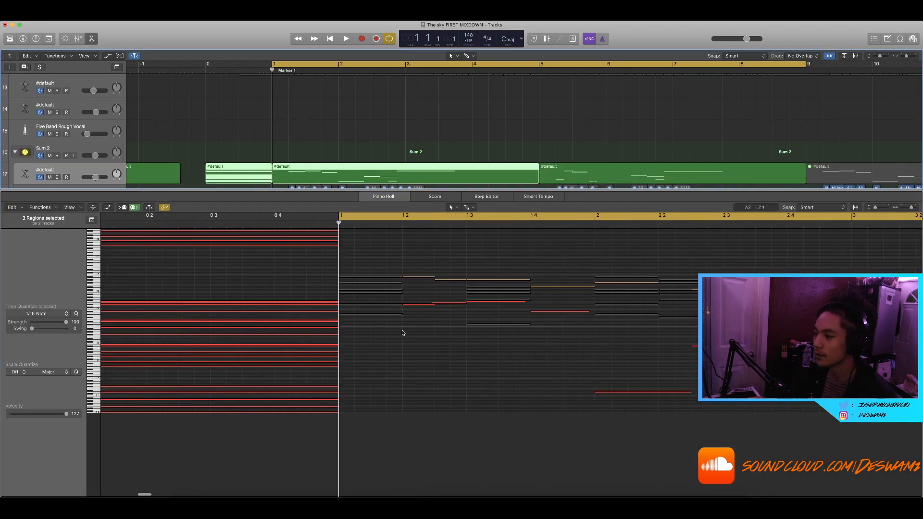
Compare the track 11 melody notes with the vocal chop notes from bar 1 onward in the Piano Roll
{"action": "scroll", "coordinate": [403, 333], "scroll_direction": "right", "scroll_amount": 3}
{"action": "scroll", "coordinate": [403, 331], "scroll_direction": "up", "scroll_amount": 3}
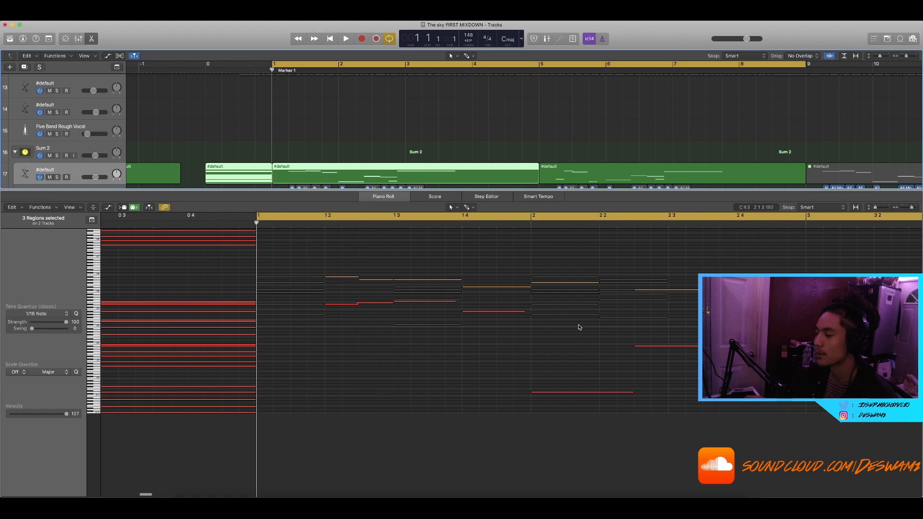
{"action": "scroll", "coordinate": [506, 318], "scroll_direction": "right", "scroll_amount": 1}
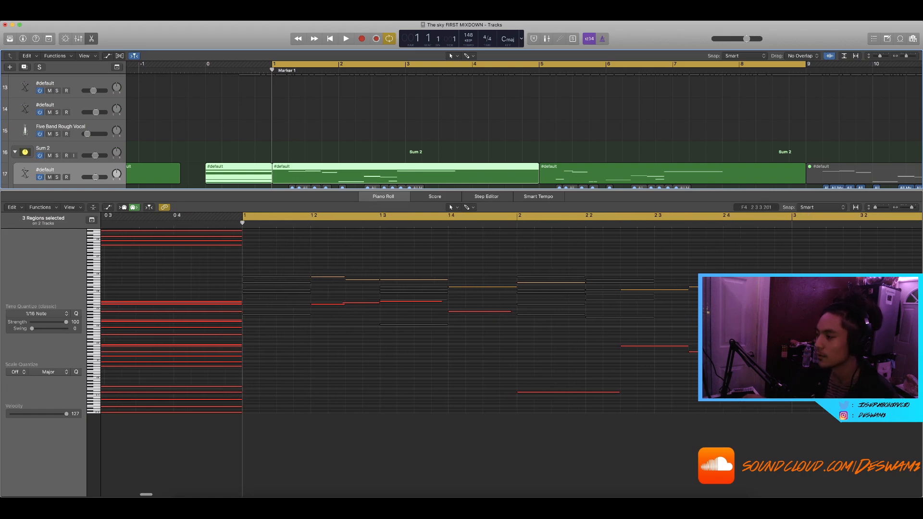
{"action": "scroll", "coordinate": [691, 314], "scroll_direction": "down", "scroll_amount": 5}
{"action": "scroll", "coordinate": [552, 310], "scroll_direction": "up", "scroll_amount": 1}
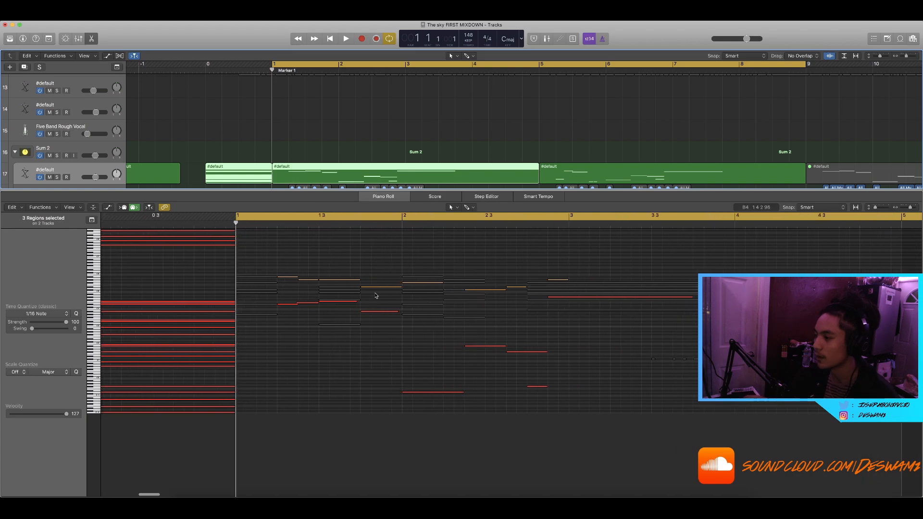
{"action": "scroll", "coordinate": [365, 309], "scroll_direction": "up", "scroll_amount": 3}
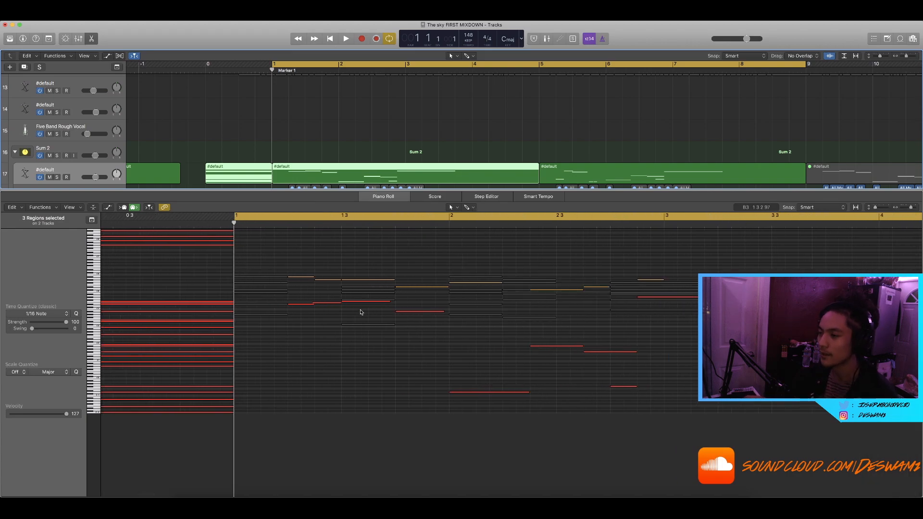
{"action": "scroll", "coordinate": [361, 312], "scroll_direction": "left", "scroll_amount": 3}
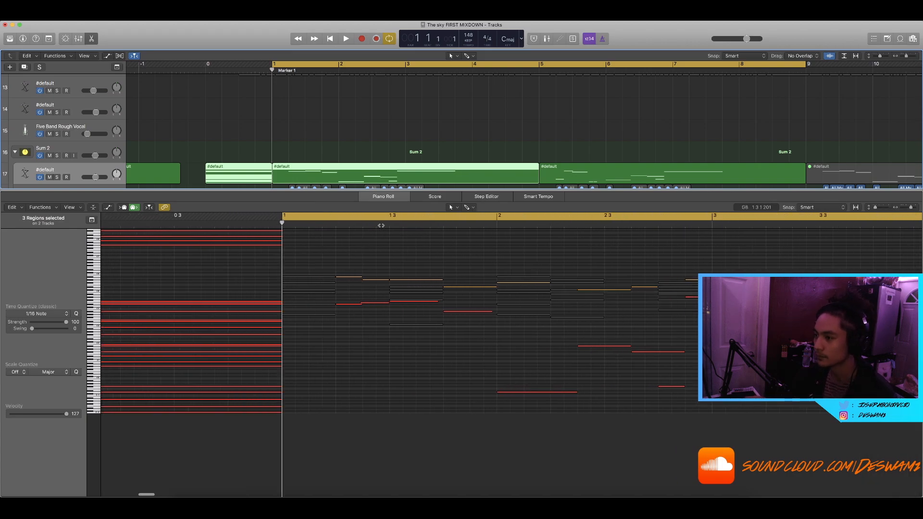
Play the vocal chops from beat 2 of bar 1 and inspect their notes up close against the melody
{"action": "left_click", "coordinate": [337, 222]}
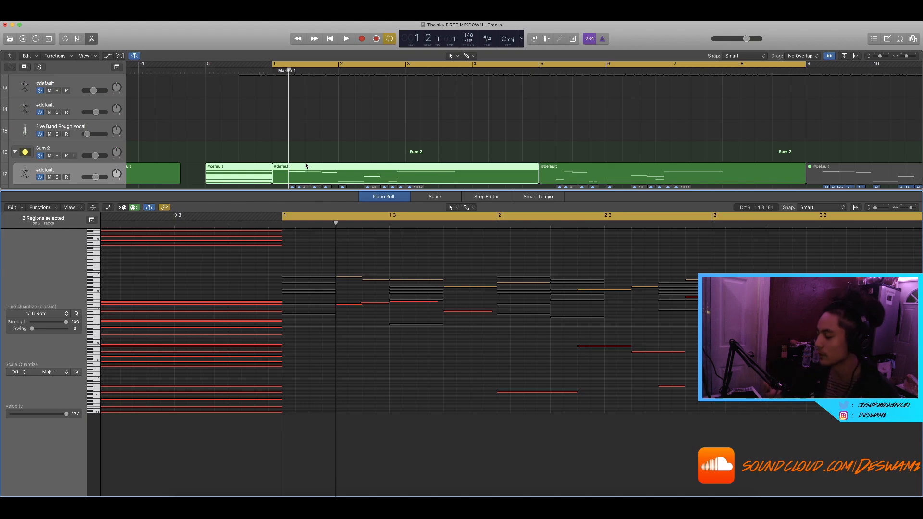
{"action": "key", "text": "space"}
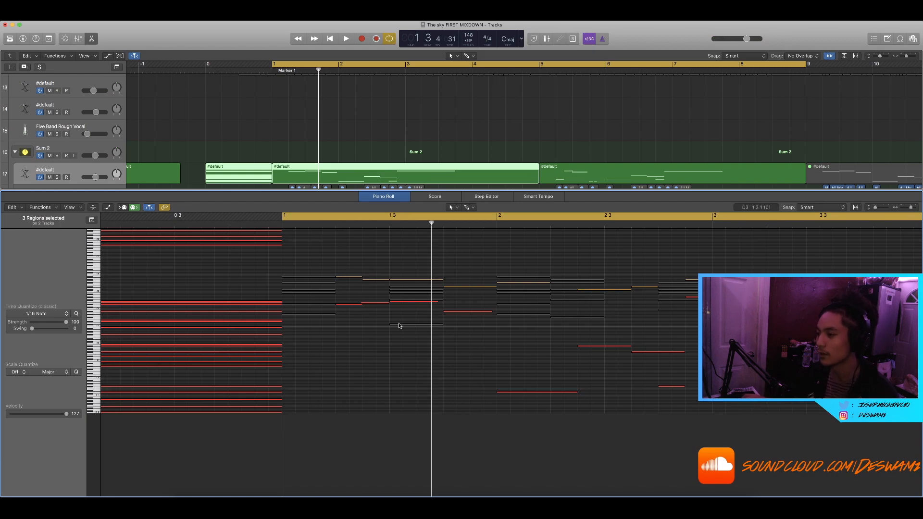
{"action": "key", "text": "super+Right"}
{"action": "key", "text": "super+Right"}
{"action": "key", "text": "super+Right"}
{"action": "key", "text": "super+Right"}
{"action": "key", "text": "super+Right"}
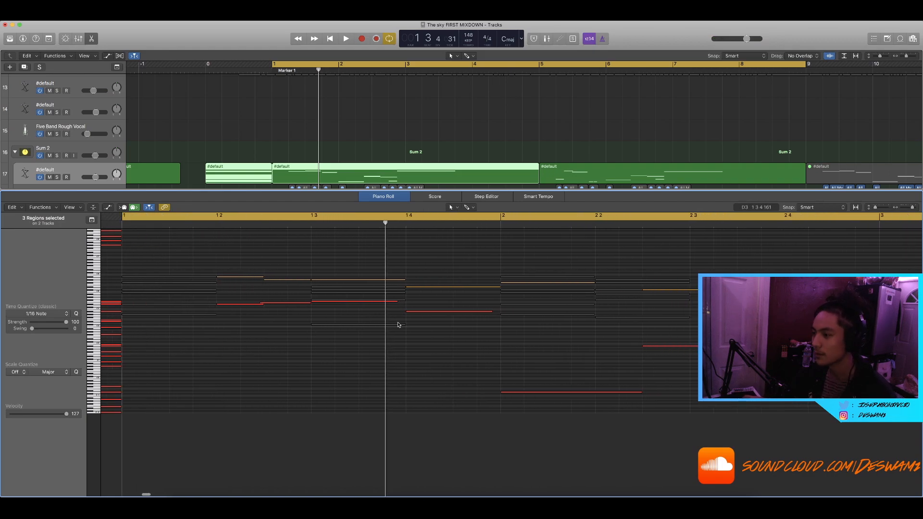
Examine the bar 0 and bar 1 chop notes alongside the melody notes in the Piano Roll
{"action": "key", "text": "super+Left"}
{"action": "key", "text": "super+Left"}
{"action": "key", "text": "super+Left"}
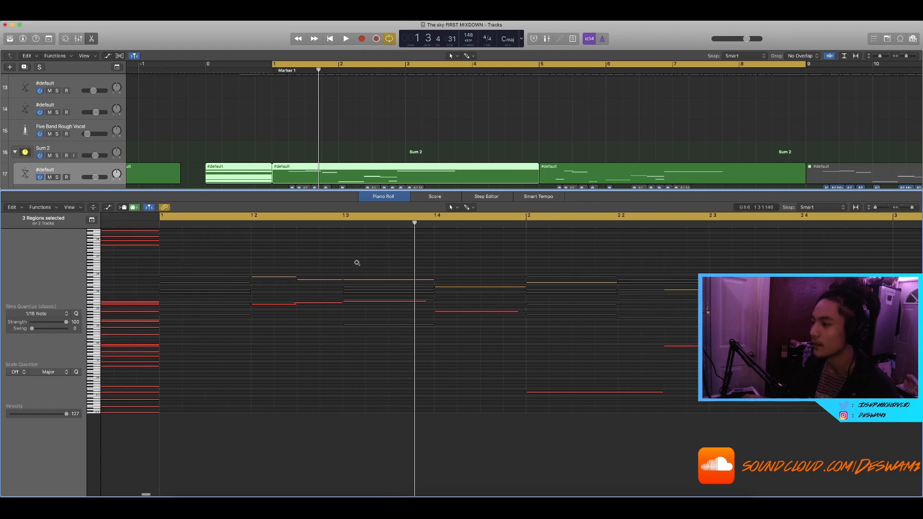
{"action": "left_click_drag", "start_coordinate": [370, 248], "coordinate": [556, 270]}
{"action": "key", "text": "super+Left"}
{"action": "key", "text": "super+Left"}
{"action": "key", "text": "super+Left"}
{"action": "scroll", "coordinate": [356, 142], "scroll_direction": "down", "scroll_amount": 2}
{"action": "scroll", "coordinate": [459, 279], "scroll_direction": "down", "scroll_amount": 2}
{"action": "scroll", "coordinate": [457, 276], "scroll_direction": "right", "scroll_amount": 2}
{"action": "scroll", "coordinate": [457, 274], "scroll_direction": "down", "scroll_amount": 3}
{"action": "scroll", "coordinate": [458, 264], "scroll_direction": "down", "scroll_amount": 2}
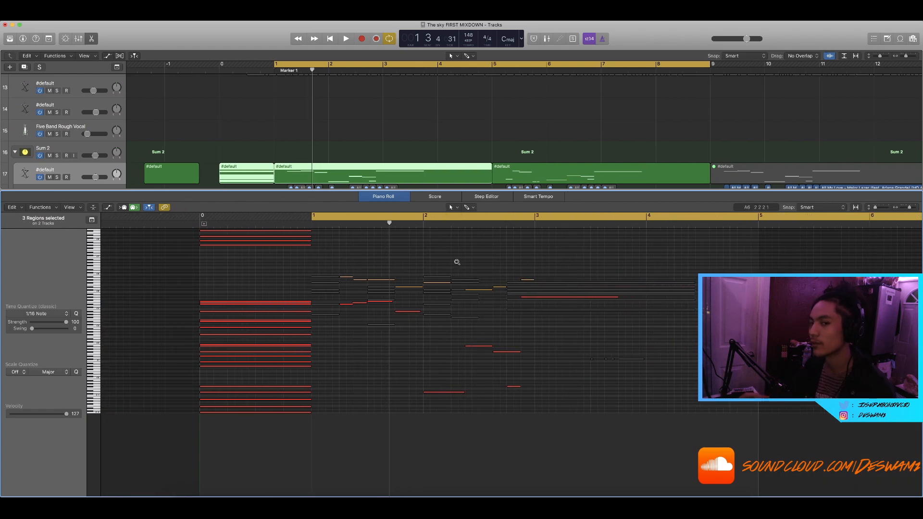
{"action": "scroll", "coordinate": [457, 262], "scroll_direction": "up", "scroll_amount": 8}
{"action": "scroll", "coordinate": [449, 317], "scroll_direction": "down", "scroll_amount": 2}
{"action": "scroll", "coordinate": [486, 330], "scroll_direction": "down", "scroll_amount": 3}
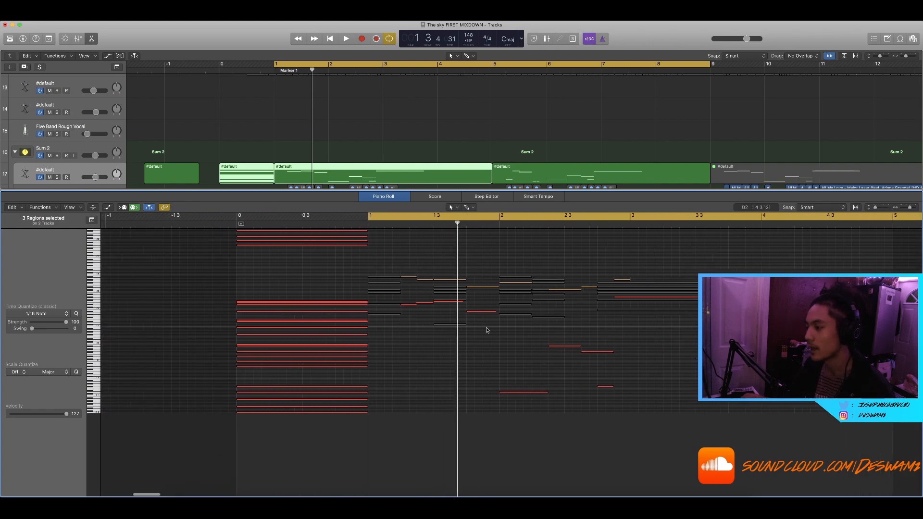
Check beat 4 of bar 1 with the playhead, play the opening bar and audition the chop note on that beat
{"action": "scroll", "coordinate": [417, 283], "scroll_direction": "up", "scroll_amount": 1}
{"action": "scroll", "coordinate": [423, 288], "scroll_direction": "up", "scroll_amount": 1}
{"action": "left_click", "coordinate": [421, 294]}
{"action": "scroll", "coordinate": [423, 318], "scroll_direction": "down", "scroll_amount": 1}
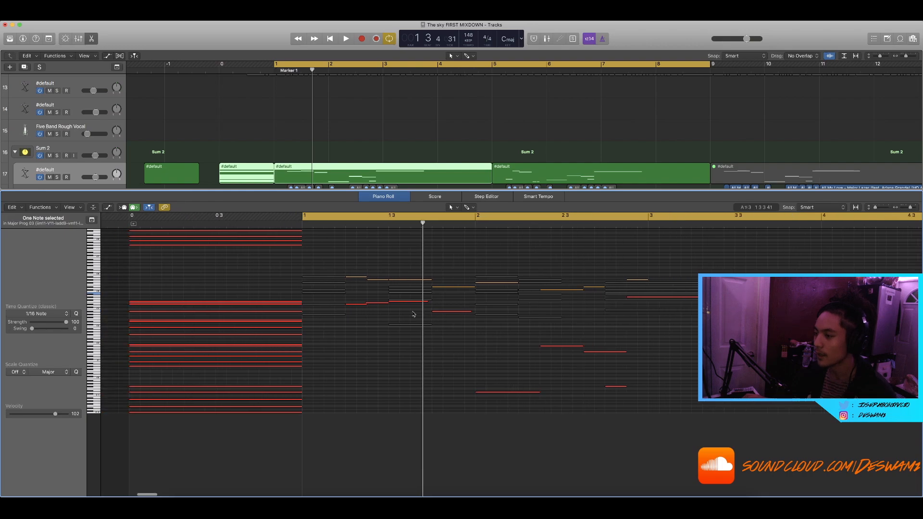
{"action": "left_click_drag", "start_coordinate": [423, 230], "coordinate": [626, 248]}
{"action": "left_click_drag", "start_coordinate": [458, 248], "coordinate": [433, 248]}
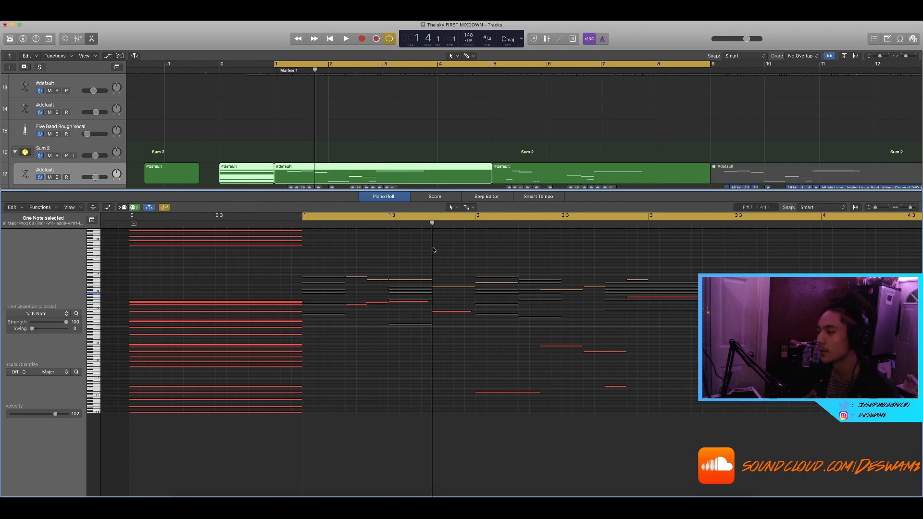
{"action": "key", "text": "space"}
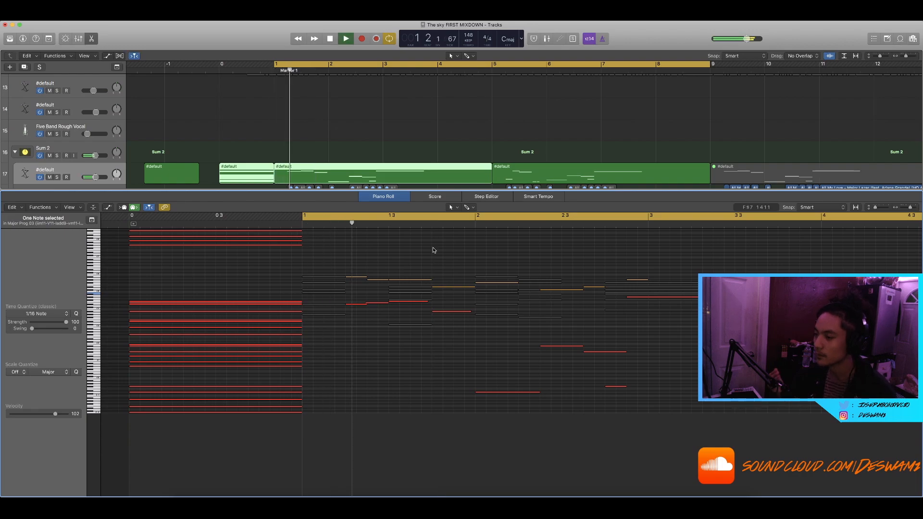
{"action": "key", "text": "space"}
{"action": "left_click", "coordinate": [456, 312]}
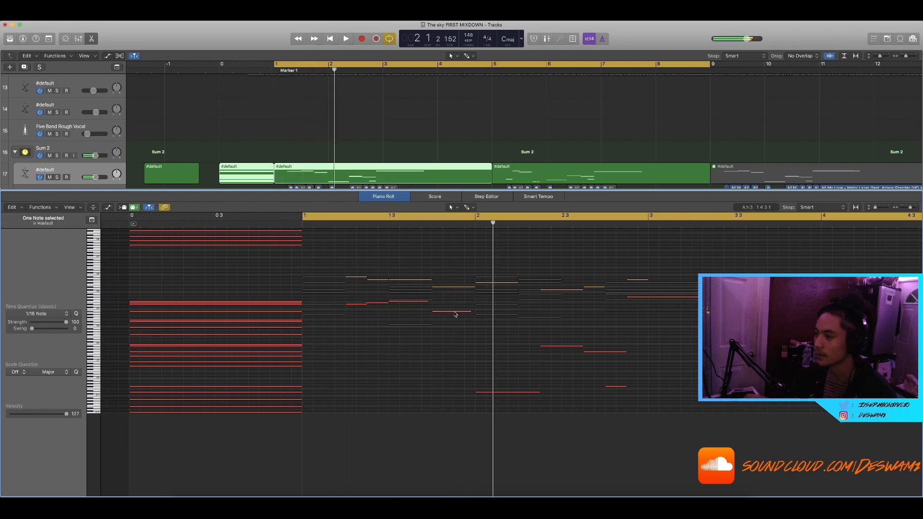
{"action": "left_click_drag", "start_coordinate": [455, 314], "coordinate": [461, 312]}
Play the vocal chops through to bar 3 while following their notes against the melody
{"action": "key", "text": "space"}
{"action": "scroll", "coordinate": [444, 326], "scroll_direction": "down", "scroll_amount": 5}
{"action": "left_click", "coordinate": [444, 327]}
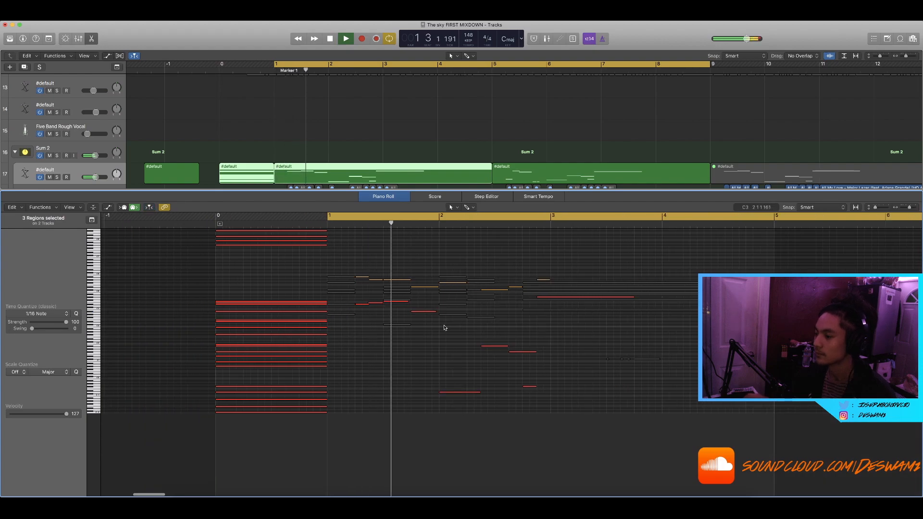
{"action": "scroll", "coordinate": [444, 328], "scroll_direction": "up", "scroll_amount": 3}
{"action": "scroll", "coordinate": [444, 327], "scroll_direction": "right", "scroll_amount": 3}
{"action": "scroll", "coordinate": [444, 327], "scroll_direction": "down", "scroll_amount": 2}
{"action": "scroll", "coordinate": [500, 319], "scroll_direction": "down", "scroll_amount": 2}
{"action": "scroll", "coordinate": [498, 319], "scroll_direction": "right", "scroll_amount": 2}
{"action": "key", "text": "space"}
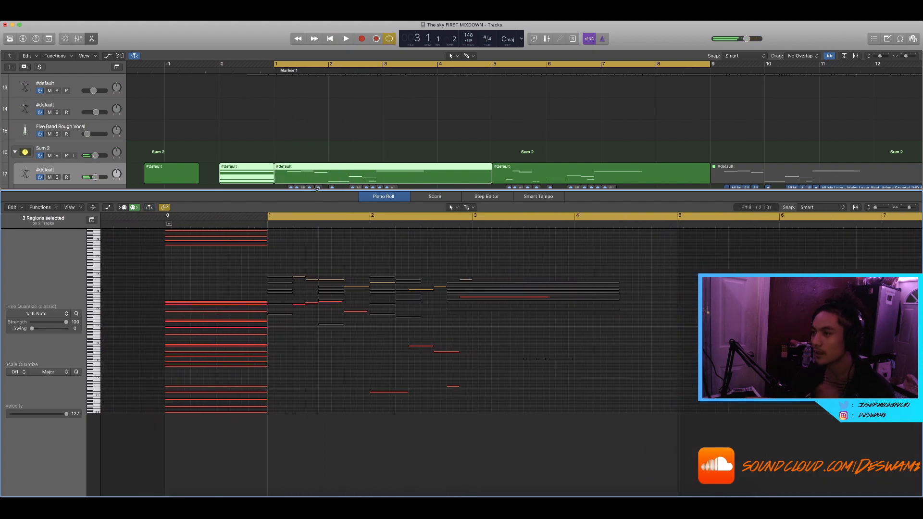
Close the Piano Roll and turn off the melody track 11
{"action": "key", "text": "p"}
{"action": "scroll", "coordinate": [356, 178], "scroll_direction": "up", "scroll_amount": 2}
{"action": "right_click", "coordinate": [357, 178]}
{"action": "left_click", "coordinate": [347, 177]}
{"action": "scroll", "coordinate": [346, 177], "scroll_direction": "right", "scroll_amount": 3}
{"action": "left_click", "coordinate": [257, 196]}
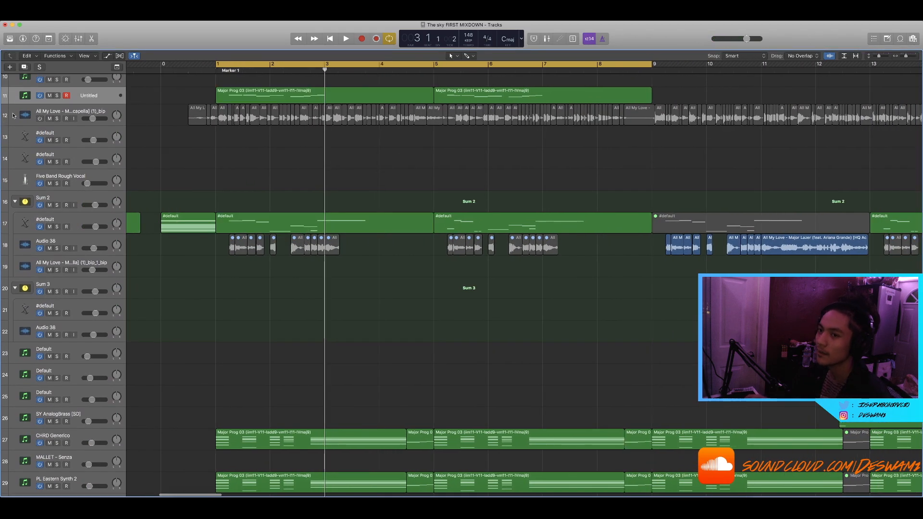
{"action": "left_click", "coordinate": [40, 97]}
Select the two track 17 regions spanning bars 1 to 9 and open them in the Piano Roll
{"action": "scroll", "coordinate": [330, 182], "scroll_direction": "left", "scroll_amount": 2}
{"action": "scroll", "coordinate": [330, 183], "scroll_direction": "right", "scroll_amount": 2}
{"action": "scroll", "coordinate": [330, 183], "scroll_direction": "down", "scroll_amount": 2}
{"action": "scroll", "coordinate": [330, 182], "scroll_direction": "right", "scroll_amount": 3}
{"action": "left_click_drag", "start_coordinate": [338, 180], "coordinate": [453, 217]}
{"action": "double_click", "coordinate": [453, 216]}
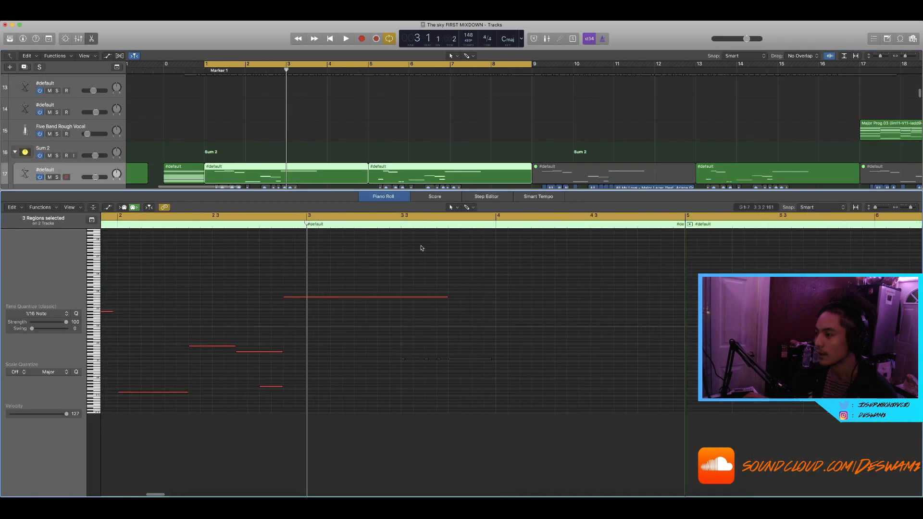
Play the chops from bar 5 and compare the notes of the two track 17 regions
{"action": "scroll", "coordinate": [413, 268], "scroll_direction": "right", "scroll_amount": 5}
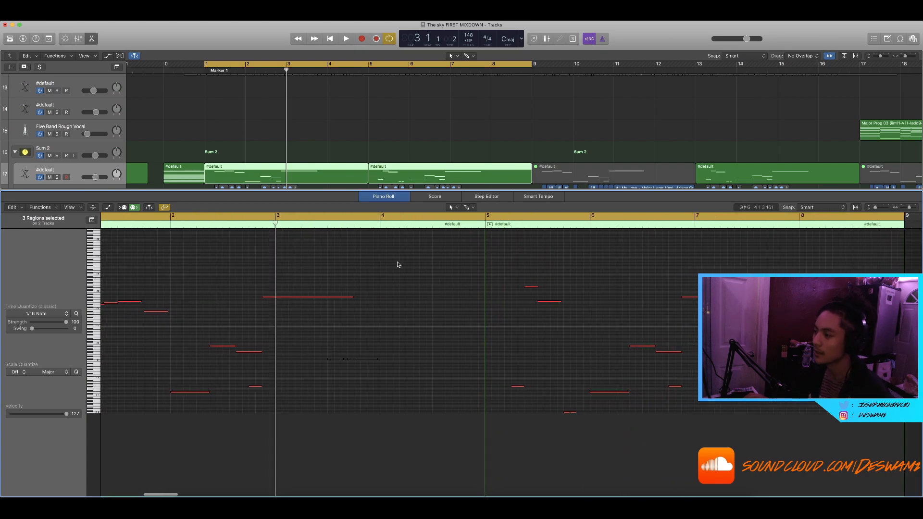
{"action": "scroll", "coordinate": [399, 265], "scroll_direction": "right", "scroll_amount": 2}
{"action": "scroll", "coordinate": [399, 264], "scroll_direction": "up", "scroll_amount": 2}
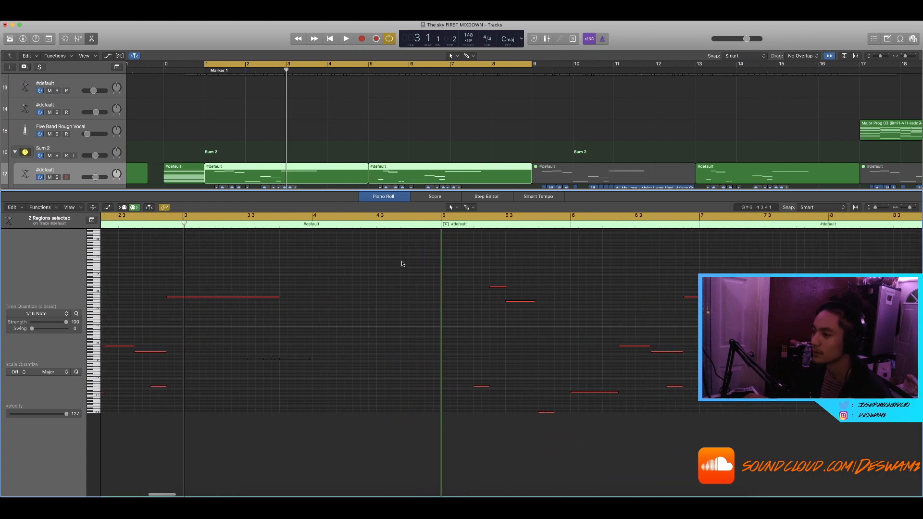
{"action": "scroll", "coordinate": [401, 264], "scroll_direction": "down", "scroll_amount": 3}
{"action": "left_click", "coordinate": [389, 225]}
{"action": "scroll", "coordinate": [408, 231], "scroll_direction": "left", "scroll_amount": 4}
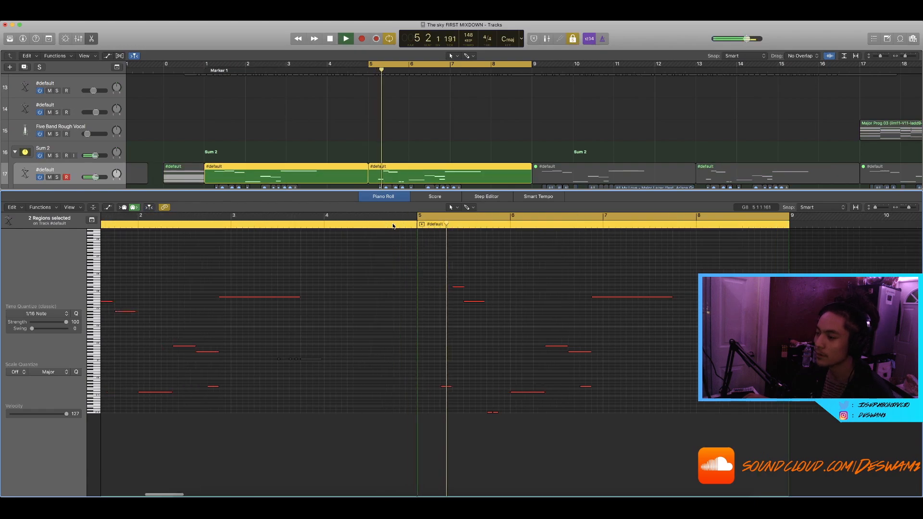
{"action": "scroll", "coordinate": [453, 265], "scroll_direction": "left", "scroll_amount": 2}
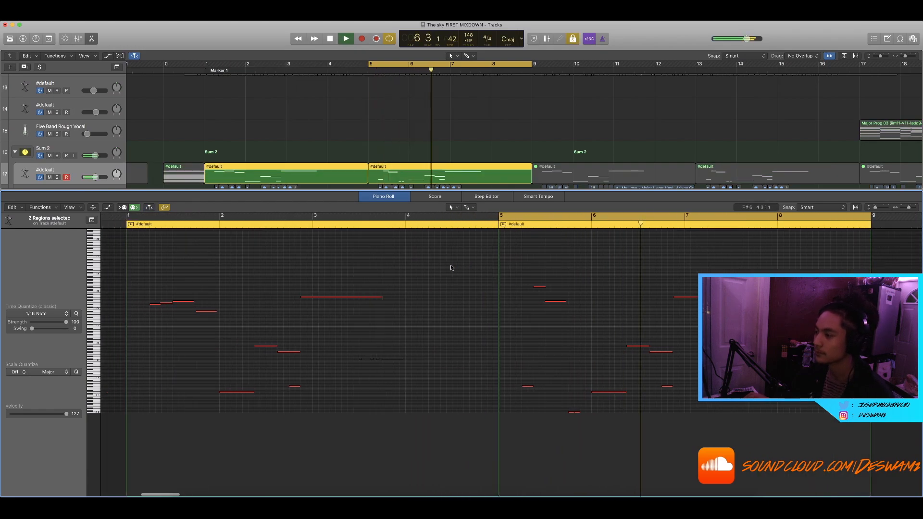
{"action": "key", "text": "space"}
Inspect the bar 5 chop notes, audition the lowest note near beat 4 and close the editor
{"action": "left_click_drag", "start_coordinate": [503, 260], "coordinate": [560, 424]}
{"action": "left_click", "coordinate": [520, 332]}
{"action": "scroll", "coordinate": [472, 339], "scroll_direction": "up", "scroll_amount": 3}
{"action": "scroll", "coordinate": [472, 340], "scroll_direction": "right", "scroll_amount": 2}
{"action": "scroll", "coordinate": [461, 339], "scroll_direction": "down", "scroll_amount": 5}
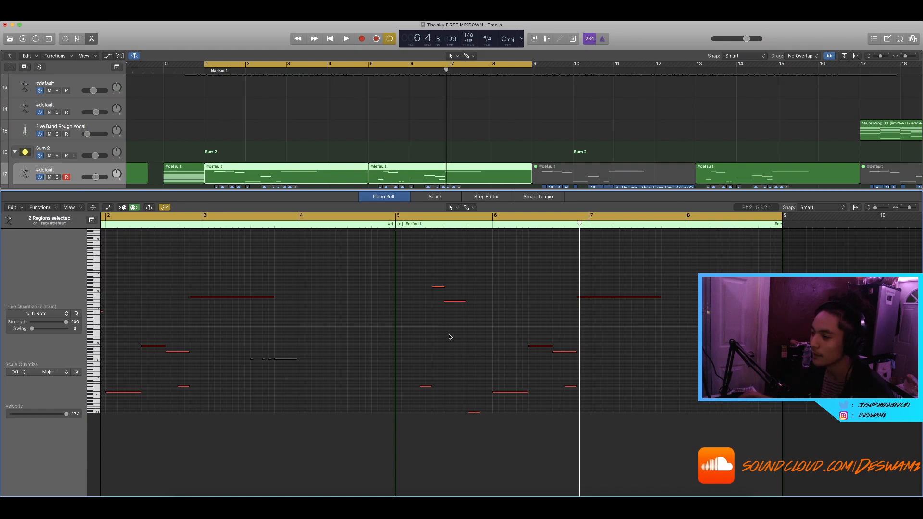
{"action": "scroll", "coordinate": [450, 337], "scroll_direction": "up", "scroll_amount": 5}
{"action": "left_click", "coordinate": [364, 412]}
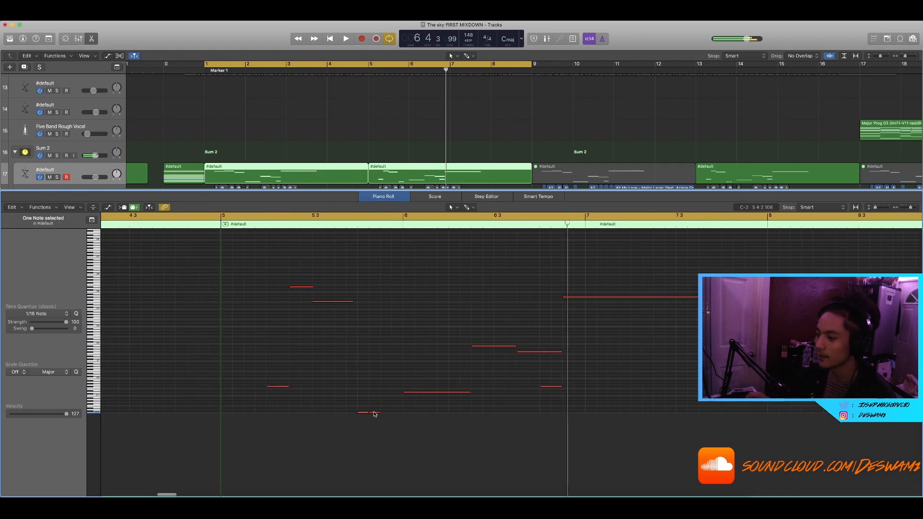
{"action": "left_click", "coordinate": [393, 188]}
{"action": "key", "text": "e"}
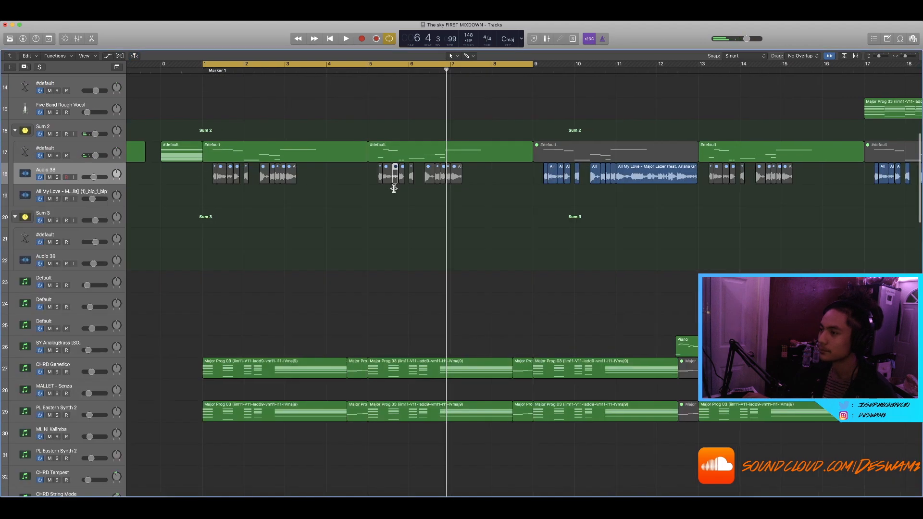
Turn off cycle playback and place the playhead at beat 2 of bar 1
{"action": "scroll", "coordinate": [393, 190], "scroll_direction": "up", "scroll_amount": 5}
{"action": "scroll", "coordinate": [393, 190], "scroll_direction": "down", "scroll_amount": 5}
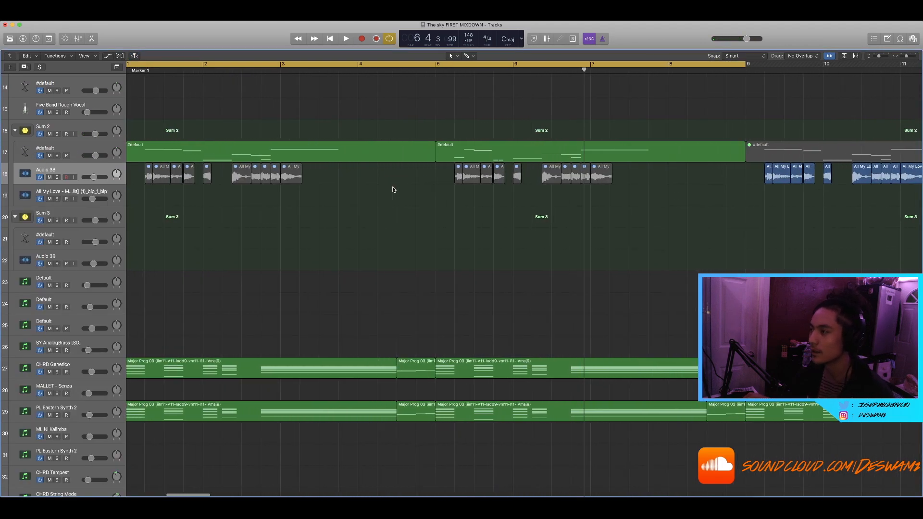
{"action": "scroll", "coordinate": [392, 189], "scroll_direction": "down", "scroll_amount": 5}
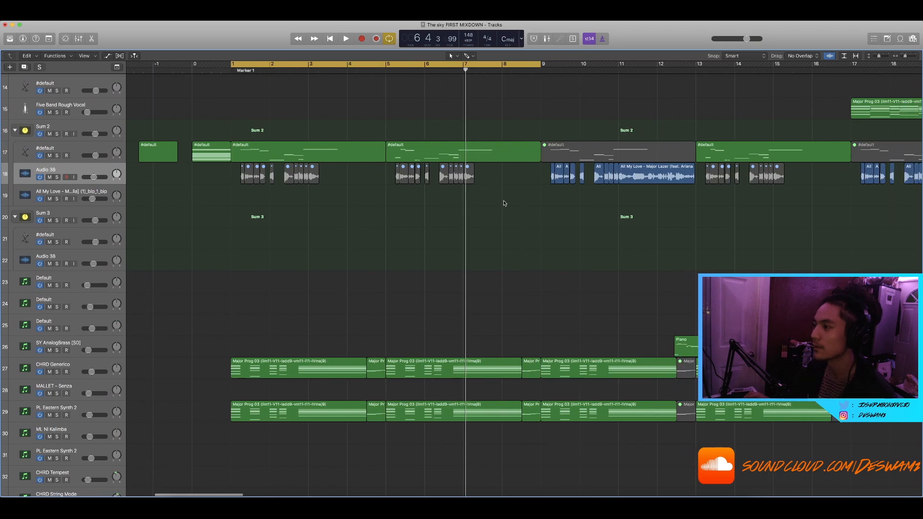
{"action": "left_click", "coordinate": [477, 65]}
{"action": "scroll", "coordinate": [470, 99], "scroll_direction": "down", "scroll_amount": 2}
{"action": "scroll", "coordinate": [360, 134], "scroll_direction": "left", "scroll_amount": 5}
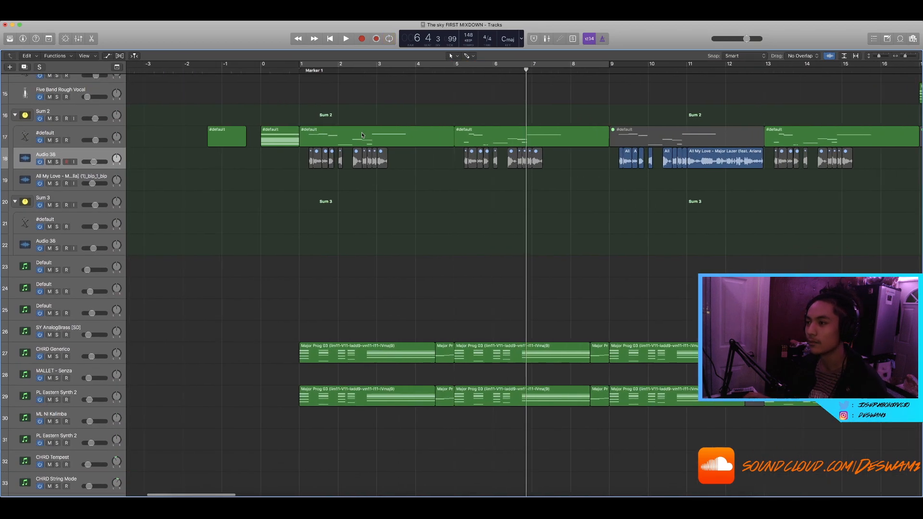
{"action": "left_click", "coordinate": [360, 68]}
{"action": "left_click_drag", "start_coordinate": [359, 69], "coordinate": [329, 69]}
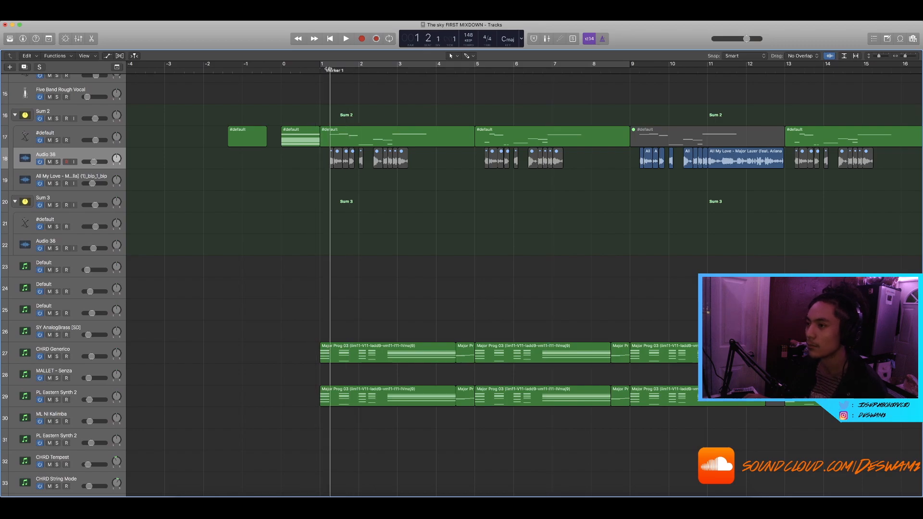
Review the chop notes of both track 17 regions in the Piano Roll and close it again
{"action": "left_click_drag", "start_coordinate": [552, 104], "coordinate": [419, 147]}
{"action": "key", "text": "p"}
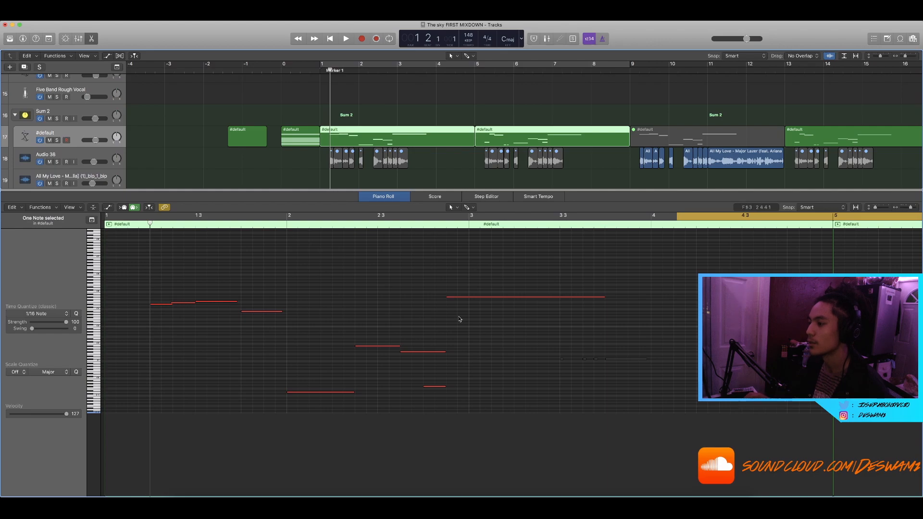
{"action": "left_click", "coordinate": [442, 189]}
{"action": "key", "text": "p"}
Examine the acapella slices on track 12 and the chop regions on tracks 17 and 18 up to bar 12
{"action": "scroll", "coordinate": [441, 187], "scroll_direction": "right", "scroll_amount": 5}
{"action": "scroll", "coordinate": [441, 186], "scroll_direction": "up", "scroll_amount": 4}
{"action": "left_click_drag", "start_coordinate": [754, 154], "coordinate": [241, 129]}
{"action": "scroll", "coordinate": [440, 166], "scroll_direction": "right", "scroll_amount": 3}
{"action": "scroll", "coordinate": [439, 167], "scroll_direction": "up", "scroll_amount": 5}
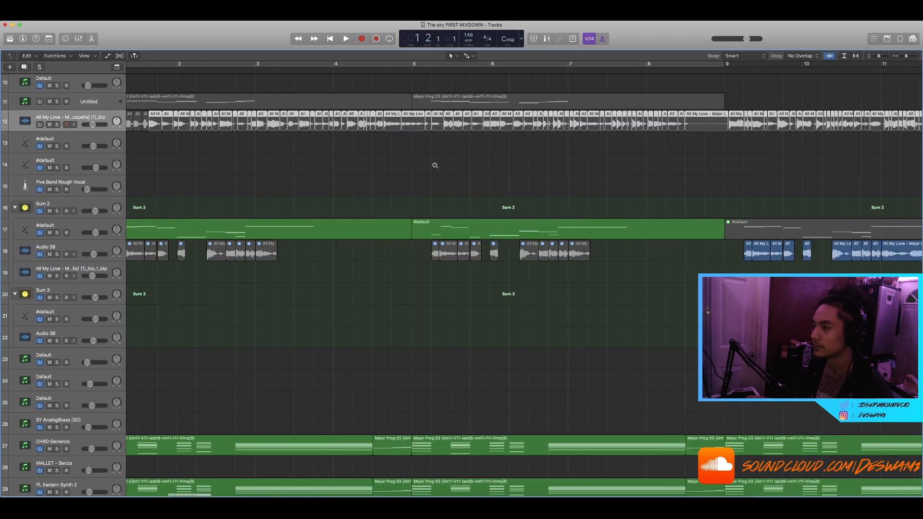
{"action": "scroll", "coordinate": [469, 167], "scroll_direction": "left", "scroll_amount": 2}
{"action": "scroll", "coordinate": [480, 167], "scroll_direction": "up", "scroll_amount": 4}
{"action": "scroll", "coordinate": [475, 168], "scroll_direction": "down", "scroll_amount": 4}
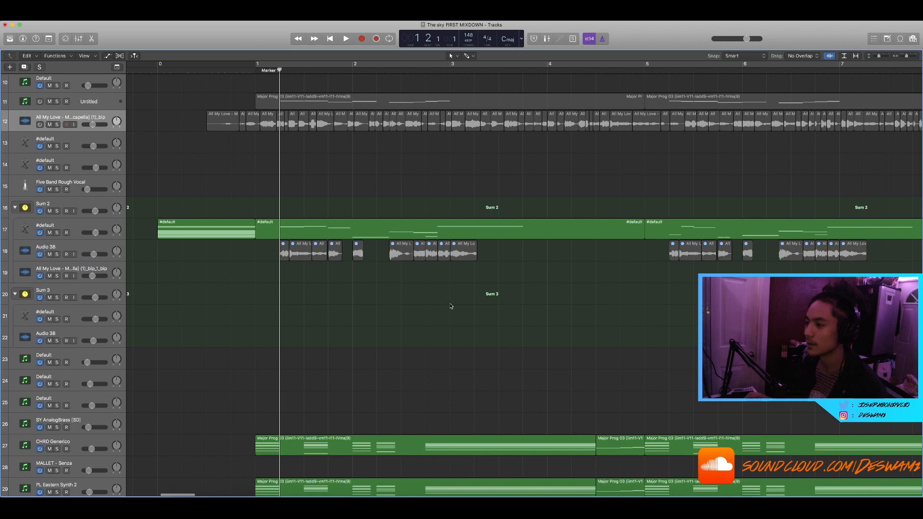
{"action": "scroll", "coordinate": [454, 270], "scroll_direction": "down", "scroll_amount": 2}
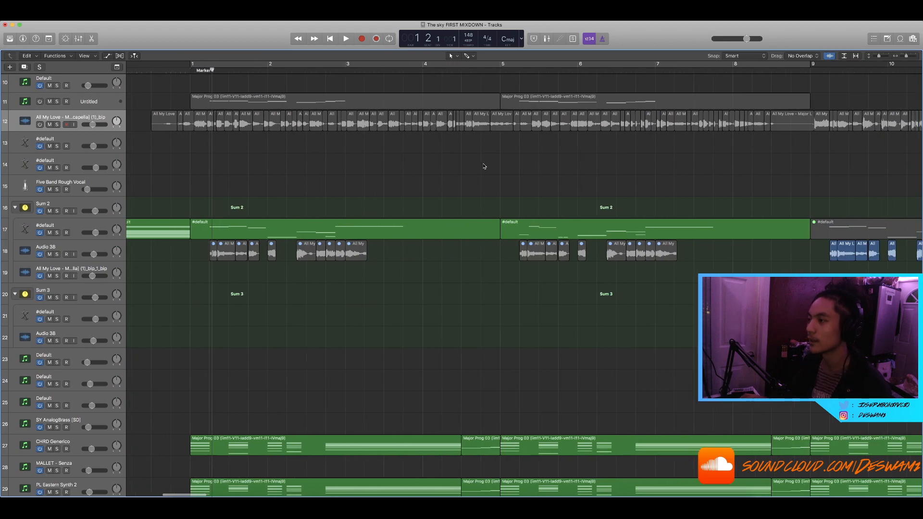
{"action": "scroll", "coordinate": [368, 272], "scroll_direction": "up", "scroll_amount": 3}
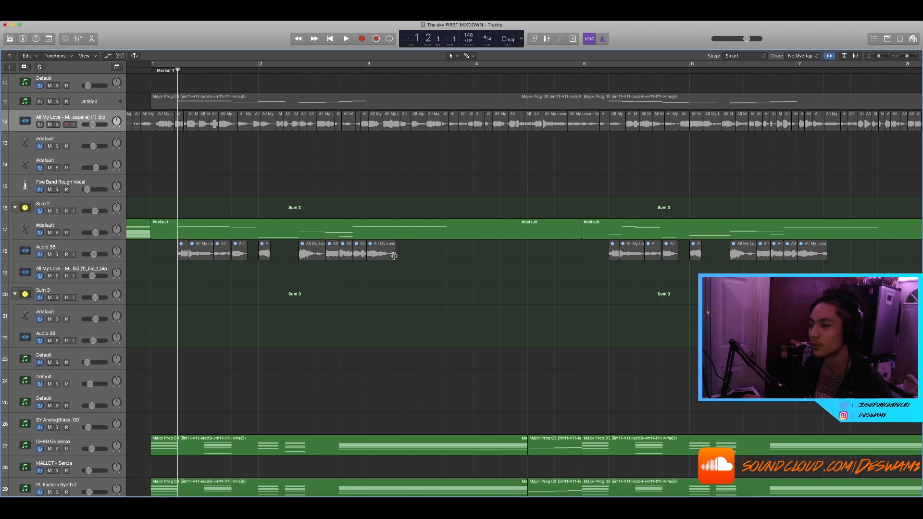
{"action": "scroll", "coordinate": [519, 279], "scroll_direction": "right", "scroll_amount": 10}
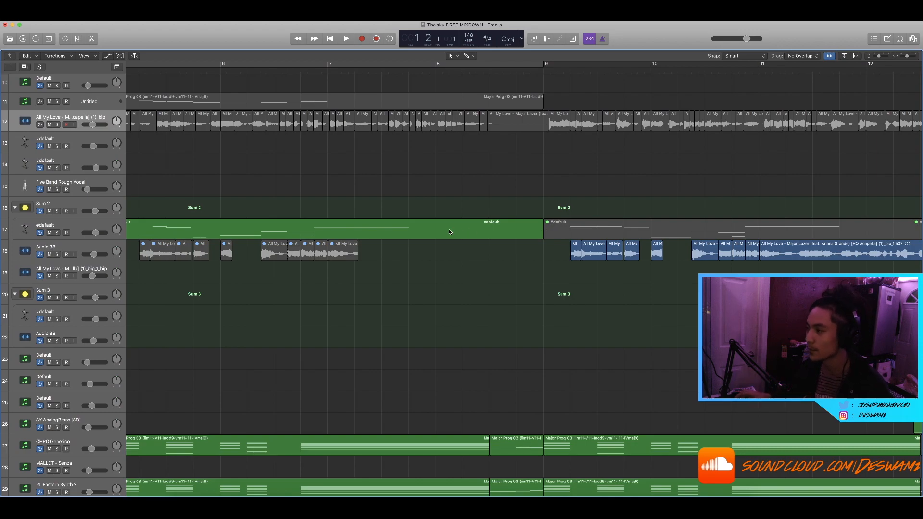
Move the playhead to beat 2 of bar 9 and look over the audio chops on track 18
{"action": "scroll", "coordinate": [461, 269], "scroll_direction": "right", "scroll_amount": 3}
{"action": "left_click", "coordinate": [410, 69]}
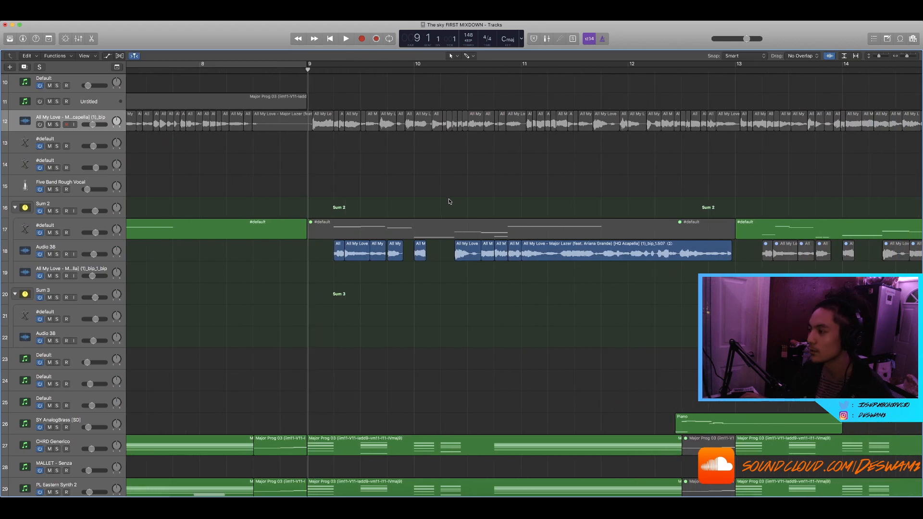
{"action": "key", "text": "super+Left"}
{"action": "left_click", "coordinate": [328, 71]}
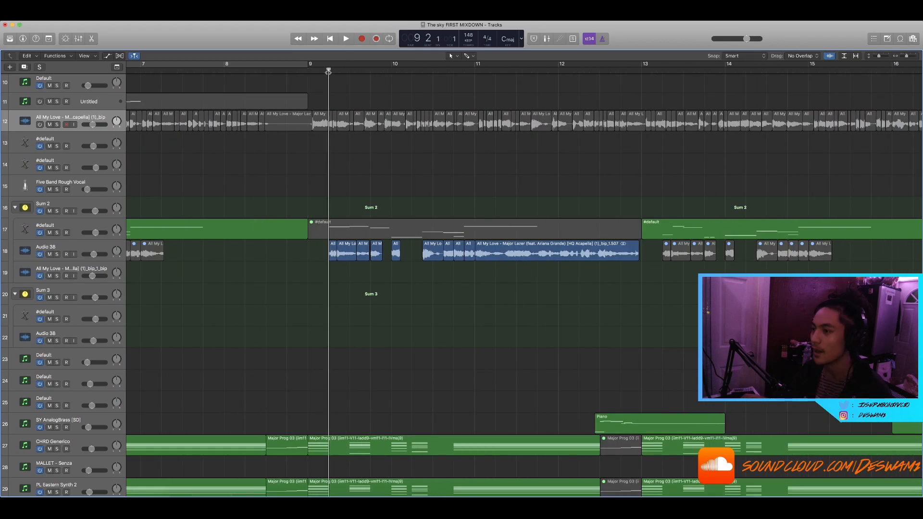
{"action": "key", "text": "super+Right"}
{"action": "key", "text": "super+Right"}
{"action": "key", "text": "super+Left"}
{"action": "key", "text": "super+Left"}
{"action": "key", "text": "super+Left"}
{"action": "key", "text": "super+Left"}
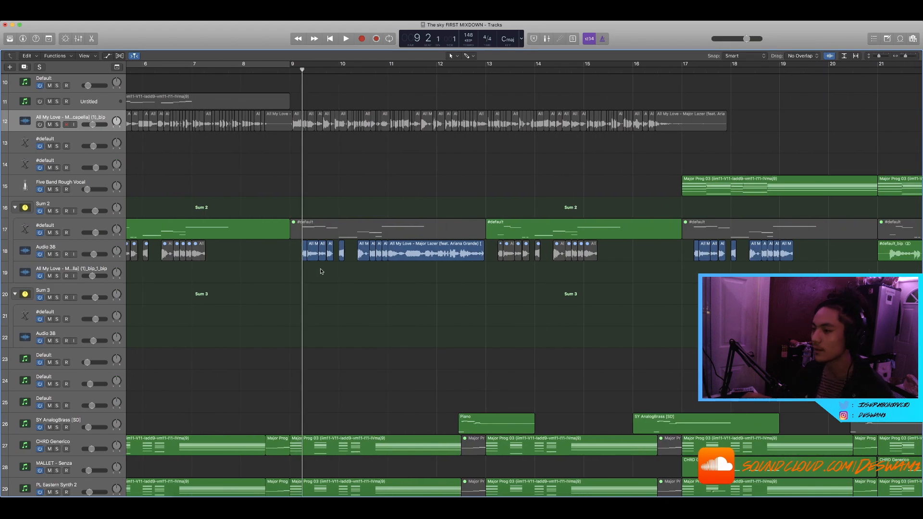
Solo track 18 and play its audio chops from bar 9 to the end of bar 12
{"action": "left_click", "coordinate": [57, 254]}
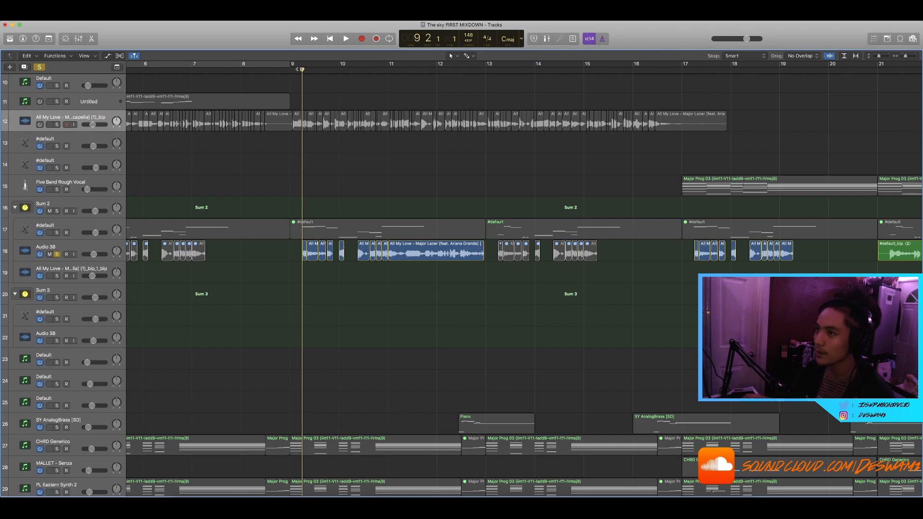
{"action": "left_click", "coordinate": [289, 71]}
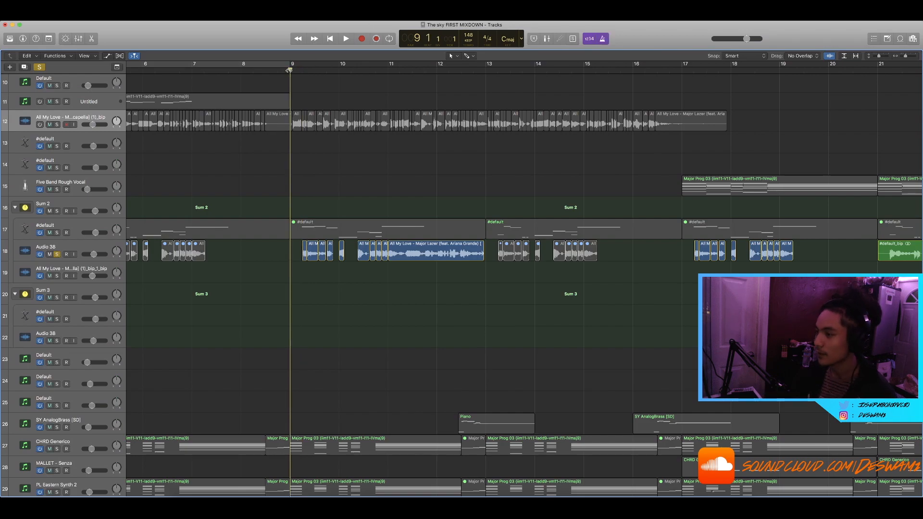
{"action": "key", "text": "space"}
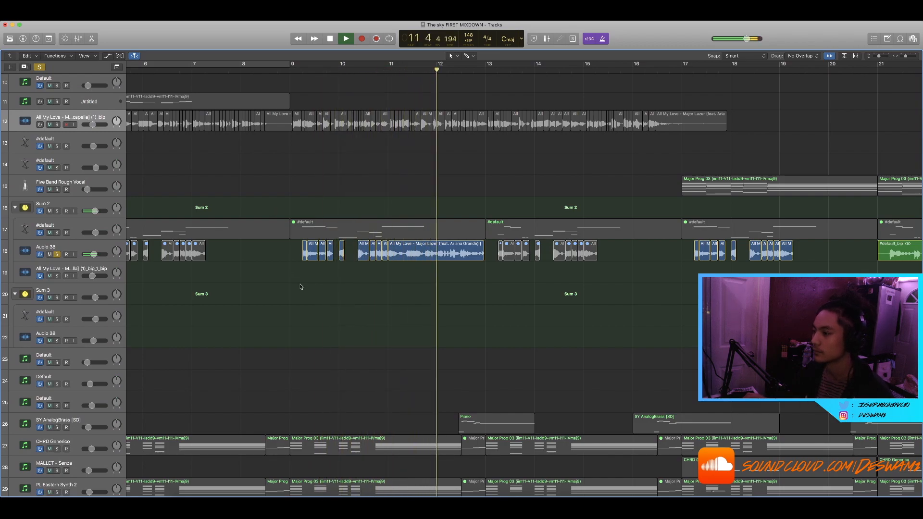
{"action": "key", "text": "space"}
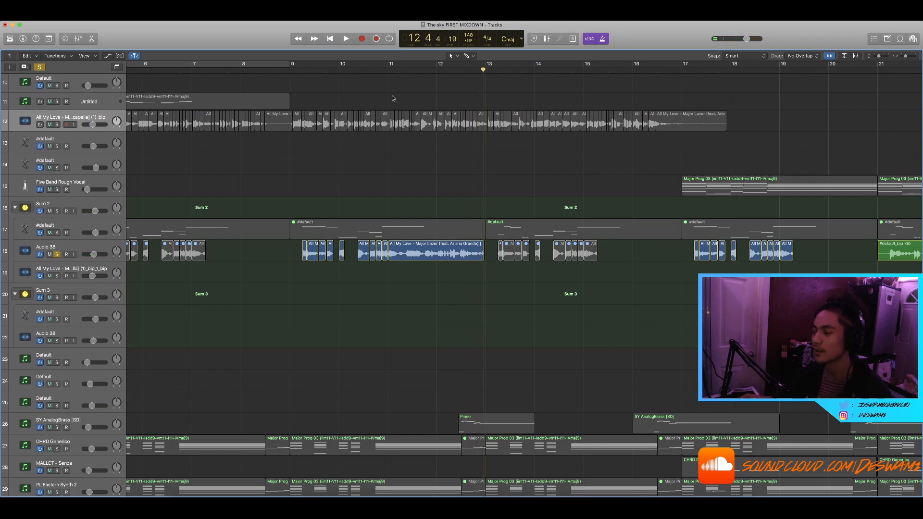
Move the playhead to the start of bar 11 and examine the audio chops on track 18 between bars 9 and 13
{"action": "scroll", "coordinate": [394, 98], "scroll_direction": "left", "scroll_amount": 2}
{"action": "left_click", "coordinate": [420, 72]}
{"action": "scroll", "coordinate": [421, 72], "scroll_direction": "right", "scroll_amount": 1}
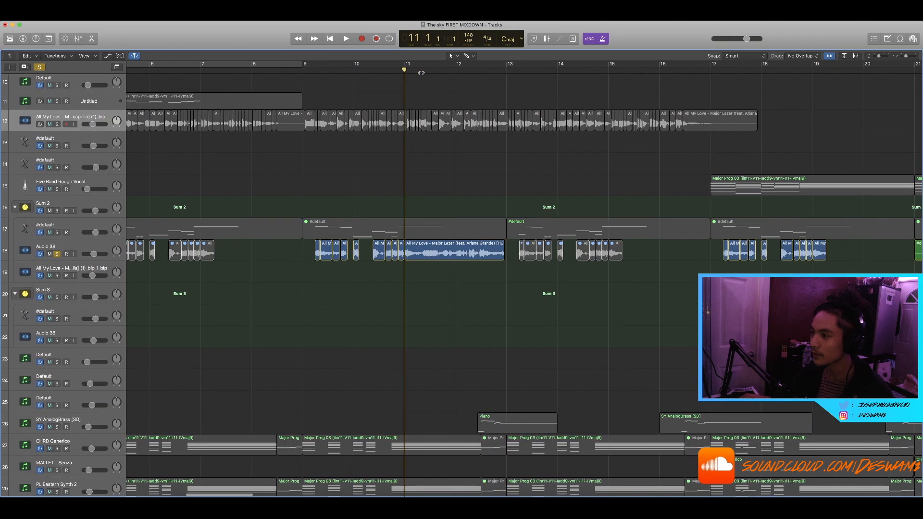
{"action": "key", "text": "super+Right"}
{"action": "key", "text": "super+Right"}
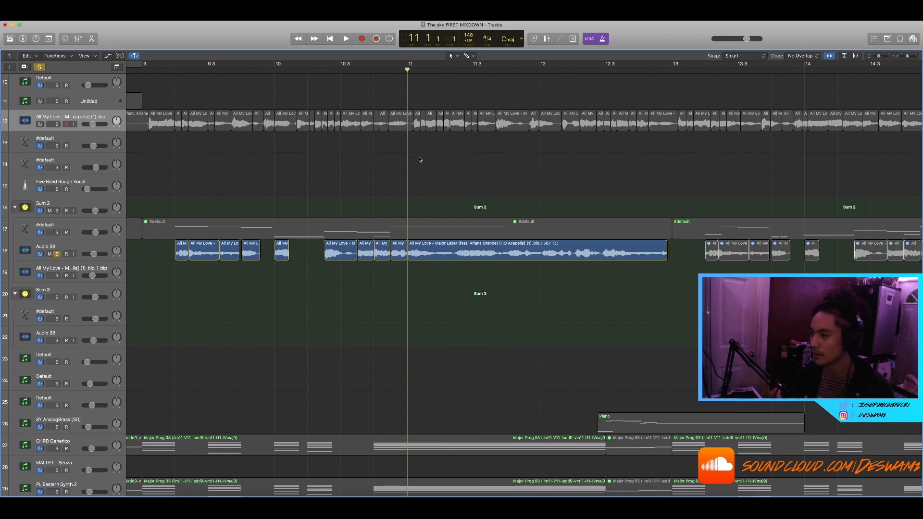
{"action": "scroll", "coordinate": [407, 250], "scroll_direction": "left", "scroll_amount": 5}
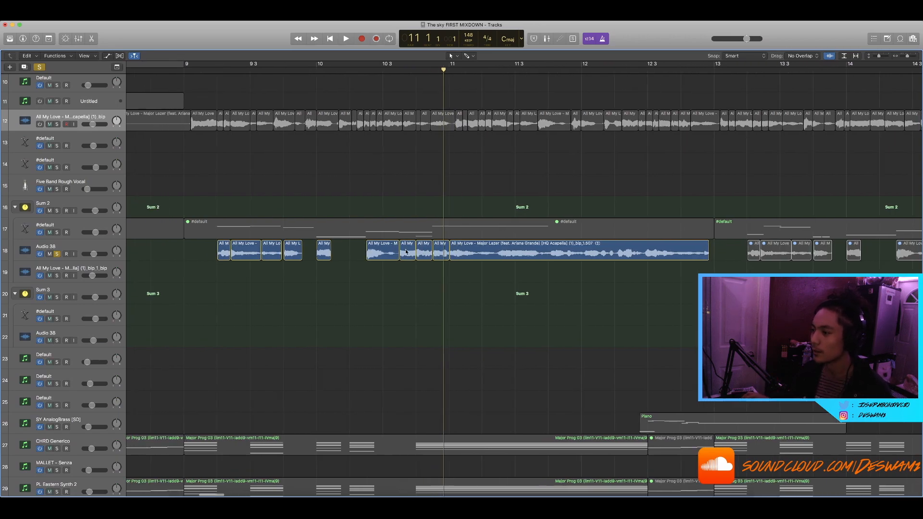
{"action": "scroll", "coordinate": [407, 251], "scroll_direction": "down", "scroll_amount": 8}
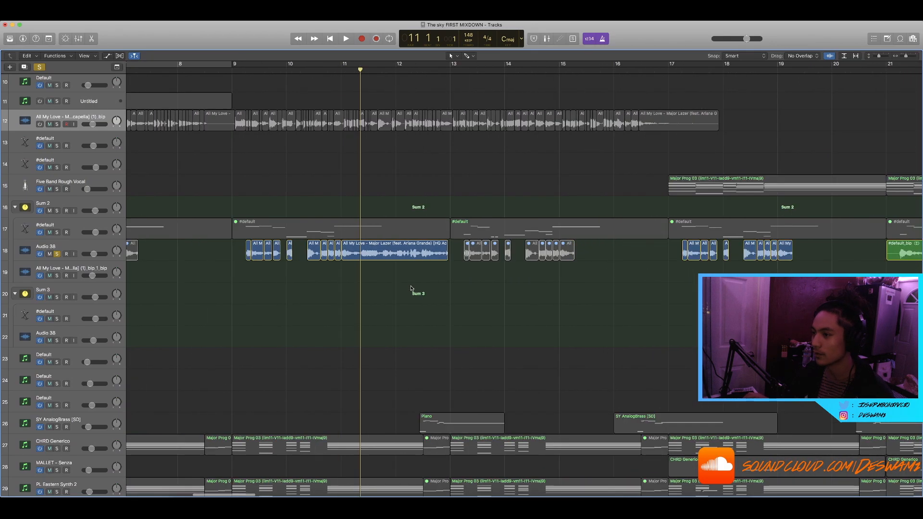
{"action": "scroll", "coordinate": [407, 286], "scroll_direction": "left", "scroll_amount": 1}
Compare the long audio chop at bar 11 with the track 17 MIDI region, ending with the bar 9–12 chops on track 18 selected
{"action": "left_click", "coordinate": [455, 246]}
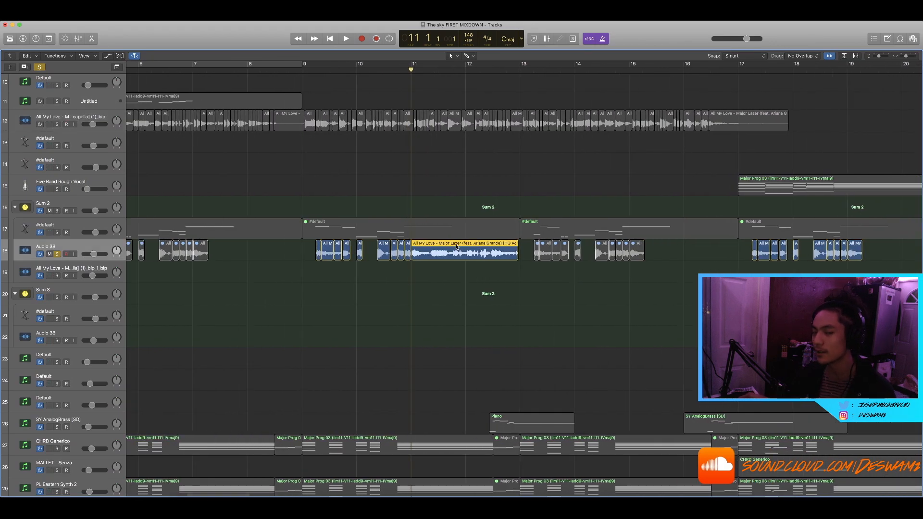
{"action": "scroll", "coordinate": [455, 246], "scroll_direction": "left", "scroll_amount": 3}
{"action": "left_click", "coordinate": [355, 238]}
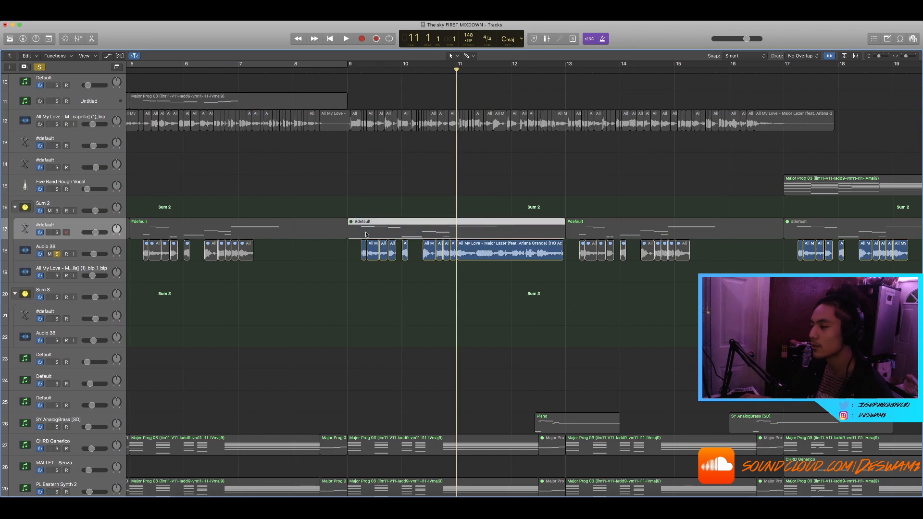
{"action": "scroll", "coordinate": [365, 234], "scroll_direction": "left", "scroll_amount": 5}
{"action": "left_click_drag", "start_coordinate": [604, 280], "coordinate": [425, 249]}
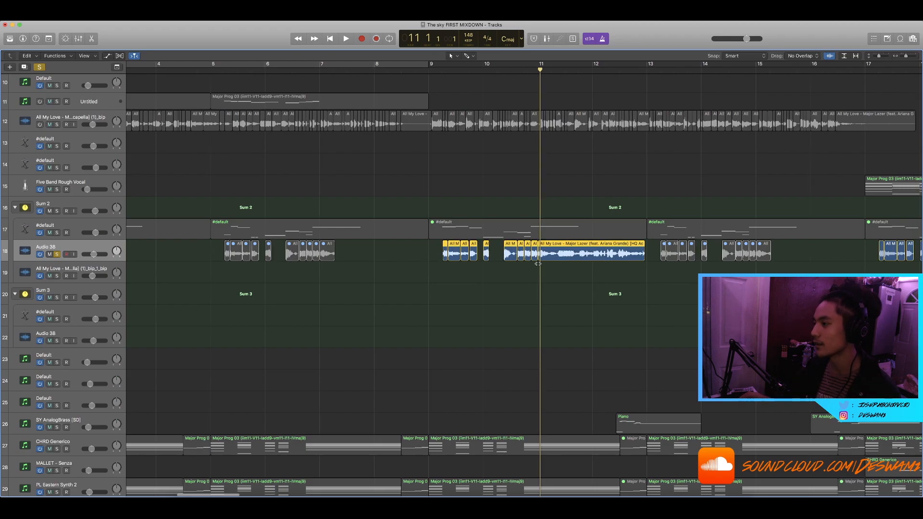
Clear the chop selection on track 18 and select the MIDI region starting at bar 9 on track 17
{"action": "scroll", "coordinate": [542, 264], "scroll_direction": "right", "scroll_amount": 4}
{"action": "left_click", "coordinate": [494, 267]}
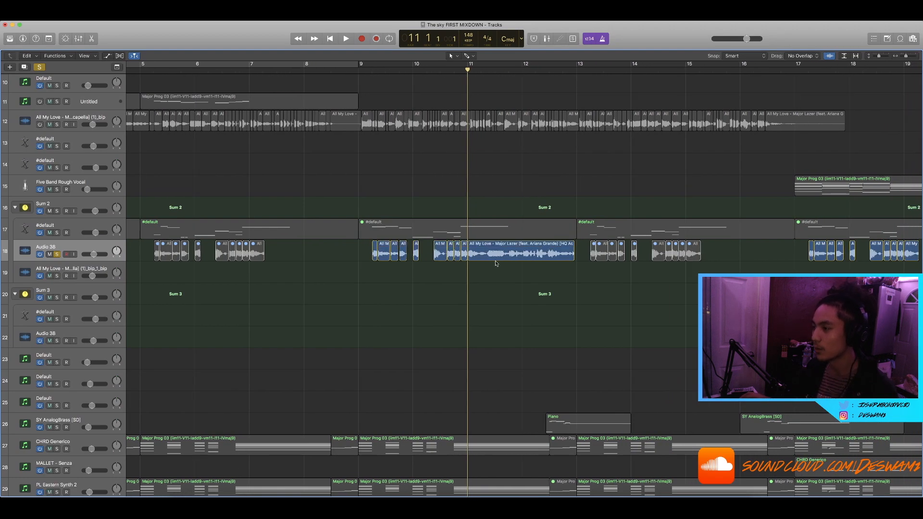
{"action": "left_click_drag", "start_coordinate": [362, 248], "coordinate": [352, 247]}
{"action": "left_click", "coordinate": [506, 270]}
{"action": "left_click", "coordinate": [508, 256]}
{"action": "scroll", "coordinate": [513, 269], "scroll_direction": "left", "scroll_amount": 6}
{"action": "left_click", "coordinate": [525, 232]}
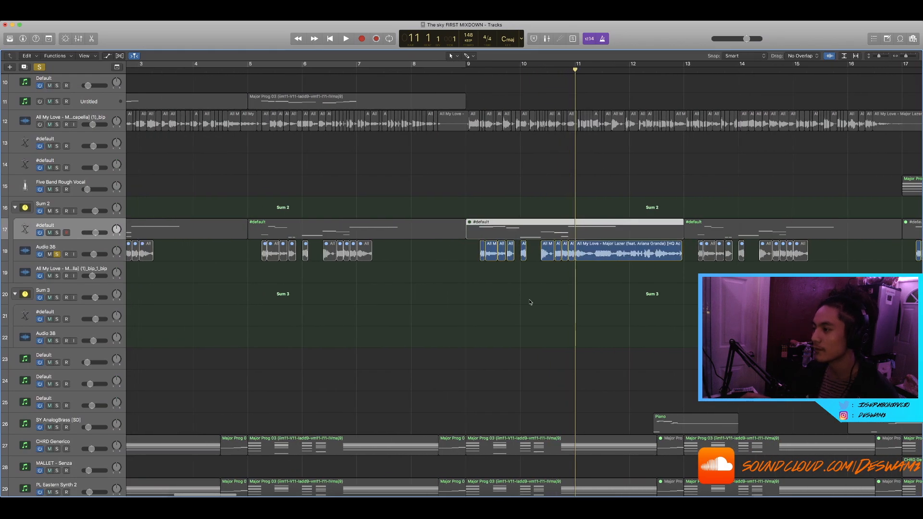
Open the bar 9 region of track 17 in the Piano Roll and examine its chop notes up to bar 11
{"action": "scroll", "coordinate": [510, 279], "scroll_direction": "right", "scroll_amount": 2}
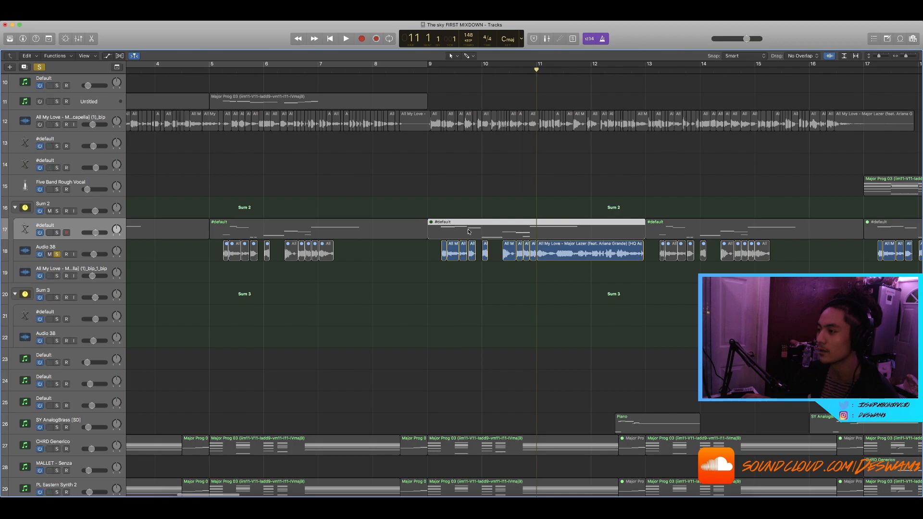
{"action": "double_click", "coordinate": [468, 232]}
{"action": "key", "text": "super+Right"}
{"action": "key", "text": "super+Right"}
{"action": "key", "text": "super+Left"}
{"action": "scroll", "coordinate": [474, 178], "scroll_direction": "down", "scroll_amount": 2}
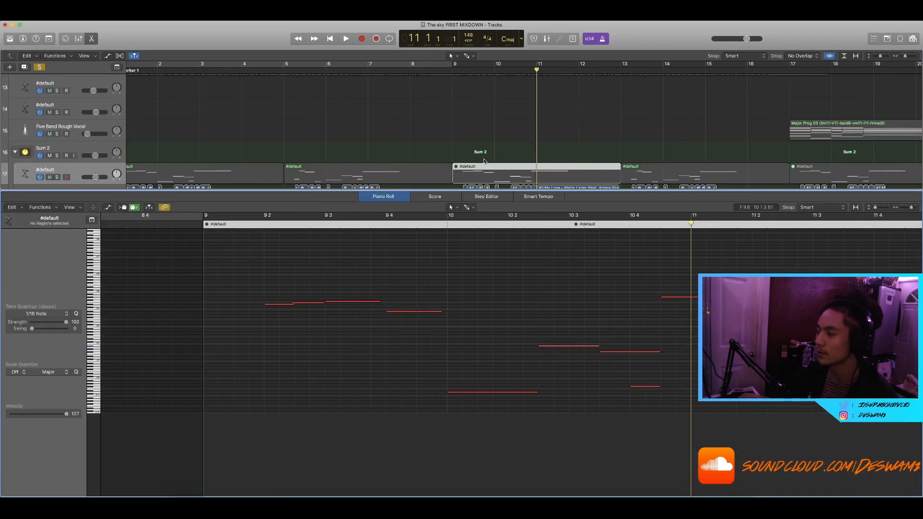
{"action": "scroll", "coordinate": [485, 157], "scroll_direction": "up", "scroll_amount": 3}
{"action": "scroll", "coordinate": [485, 157], "scroll_direction": "down", "scroll_amount": 1}
{"action": "scroll", "coordinate": [455, 258], "scroll_direction": "down", "scroll_amount": 2}
{"action": "scroll", "coordinate": [454, 258], "scroll_direction": "down", "scroll_amount": 1}
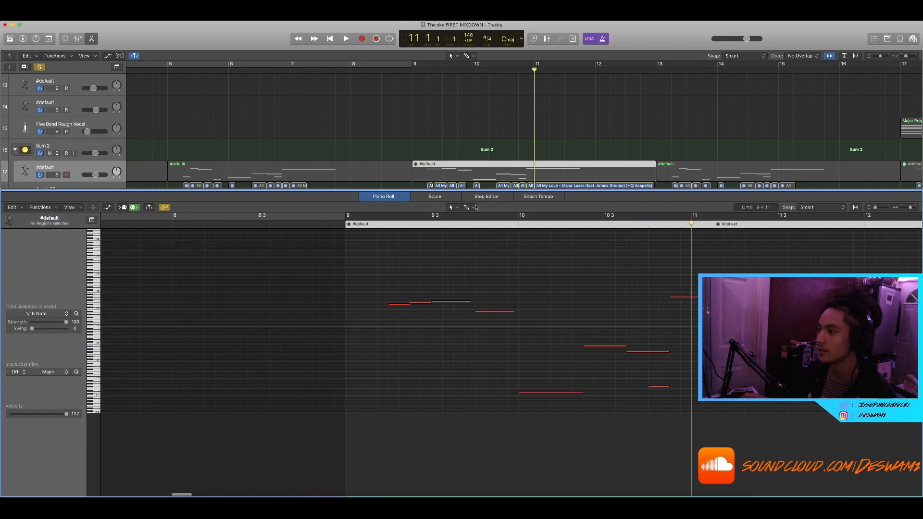
Select the track 18 audio chops from bar 9 to the end of bar 12 and view their waveforms in the editor
{"action": "scroll", "coordinate": [480, 111], "scroll_direction": "down", "scroll_amount": 5}
{"action": "scroll", "coordinate": [519, 151], "scroll_direction": "down", "scroll_amount": 1}
{"action": "left_click_drag", "start_coordinate": [567, 147], "coordinate": [443, 127]}
{"action": "scroll", "coordinate": [443, 126], "scroll_direction": "left", "scroll_amount": 3}
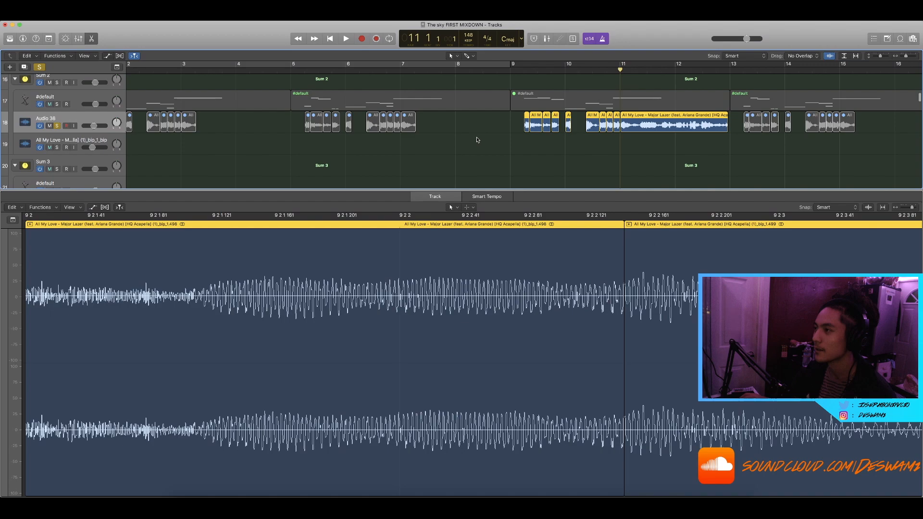
{"action": "scroll", "coordinate": [477, 140], "scroll_direction": "up", "scroll_amount": 1}
{"action": "scroll", "coordinate": [519, 106], "scroll_direction": "left", "scroll_amount": 4}
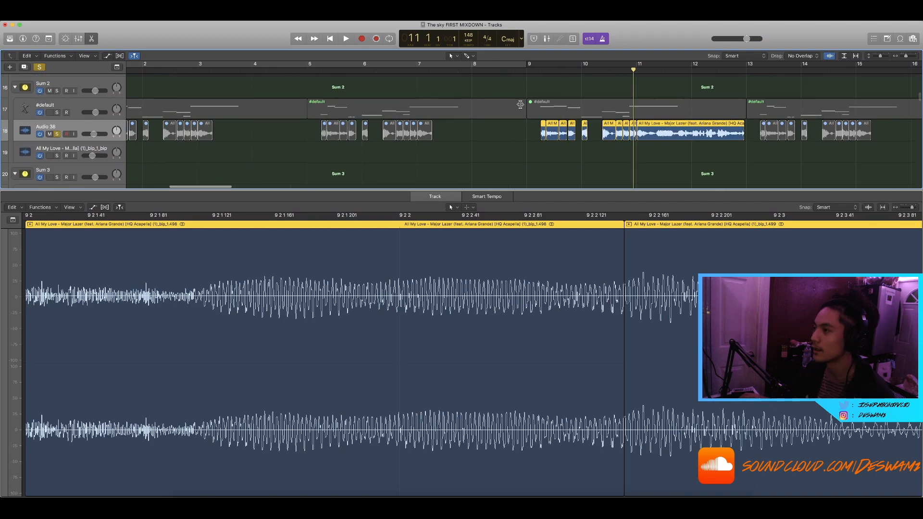
Review the melody on track 11 and the acapella slices on track 12, return to the track 18 chops and close the editor
{"action": "scroll", "coordinate": [518, 107], "scroll_direction": "up", "scroll_amount": 2}
{"action": "scroll", "coordinate": [519, 108], "scroll_direction": "up", "scroll_amount": 2}
{"action": "scroll", "coordinate": [516, 106], "scroll_direction": "left", "scroll_amount": 1}
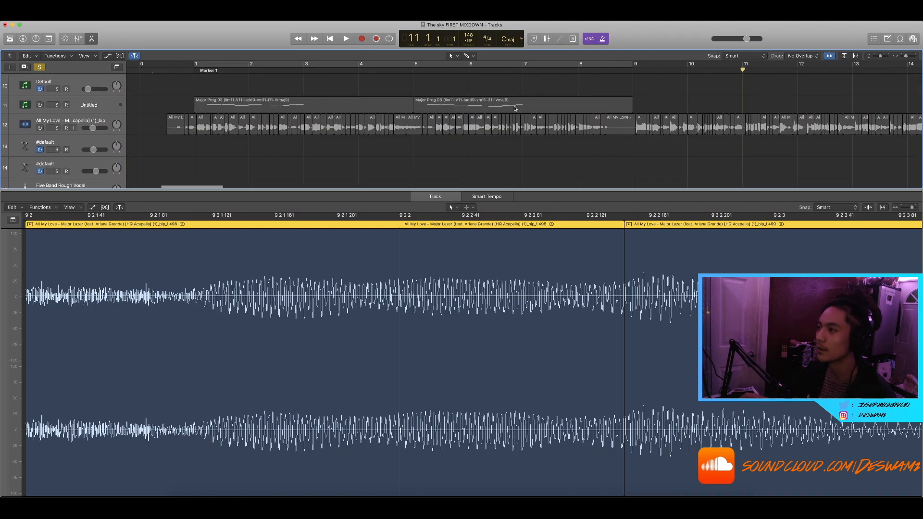
{"action": "scroll", "coordinate": [510, 106], "scroll_direction": "down", "scroll_amount": 2}
{"action": "scroll", "coordinate": [508, 106], "scroll_direction": "right", "scroll_amount": 2}
{"action": "scroll", "coordinate": [503, 106], "scroll_direction": "down", "scroll_amount": 3}
{"action": "scroll", "coordinate": [501, 106], "scroll_direction": "right", "scroll_amount": 3}
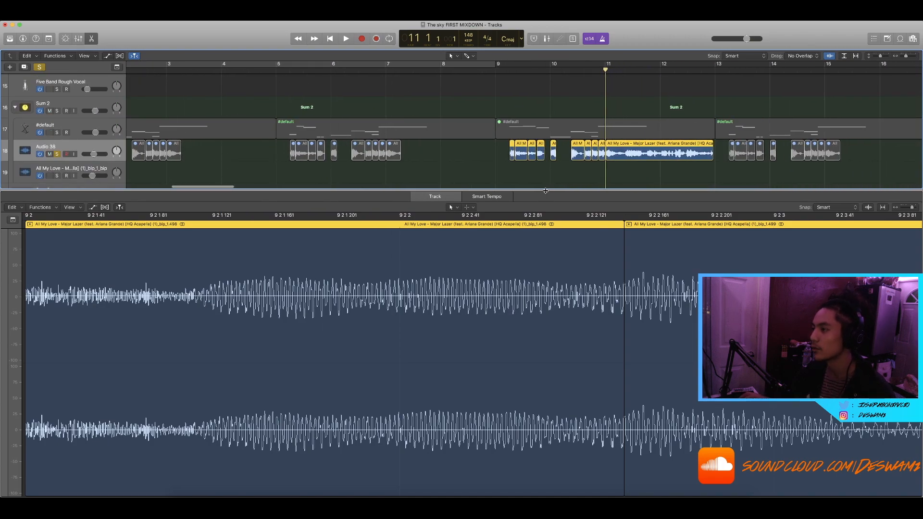
{"action": "key", "text": "e"}
{"action": "scroll", "coordinate": [545, 191], "scroll_direction": "down", "scroll_amount": 3}
{"action": "scroll", "coordinate": [546, 192], "scroll_direction": "up", "scroll_amount": 3}
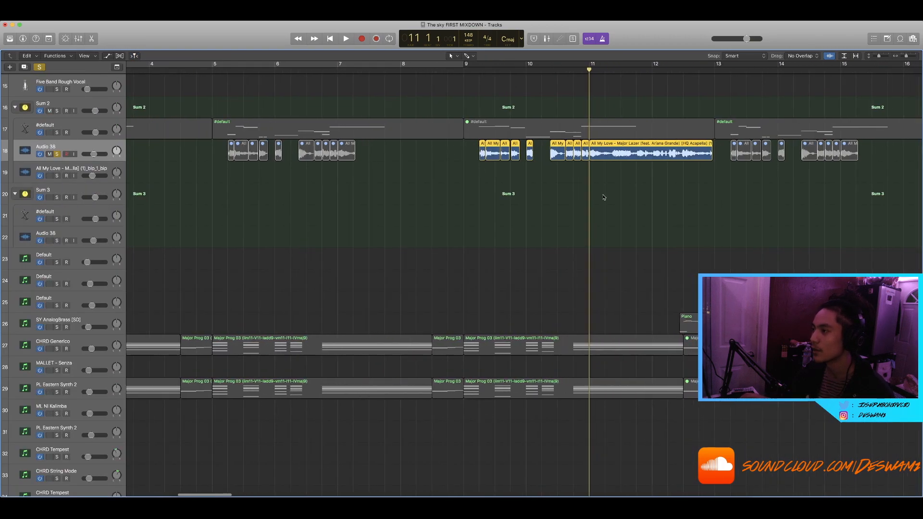
Move the playhead to beat 2 of bar 11 and look over the chop regions on tracks 17 and 18 back to the song's start
{"action": "left_click", "coordinate": [605, 71]}
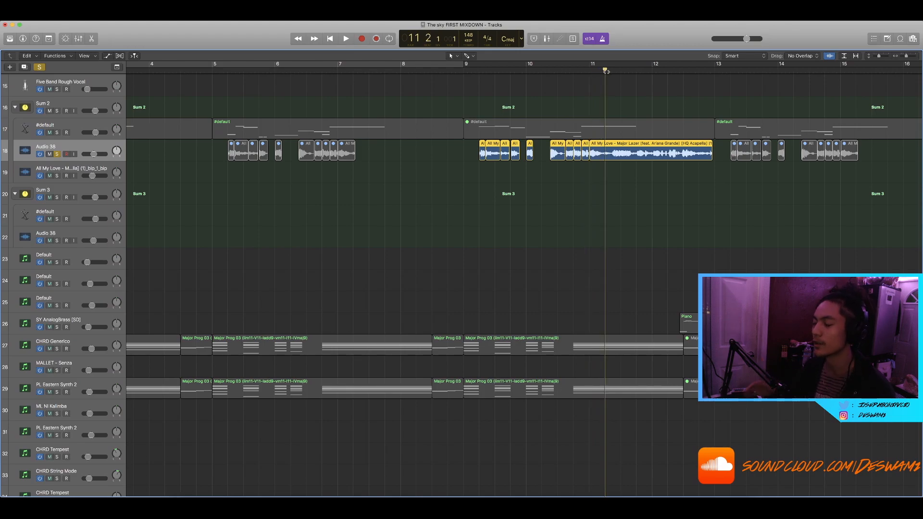
{"action": "scroll", "coordinate": [584, 131], "scroll_direction": "left", "scroll_amount": 1}
{"action": "scroll", "coordinate": [546, 206], "scroll_direction": "left", "scroll_amount": 3}
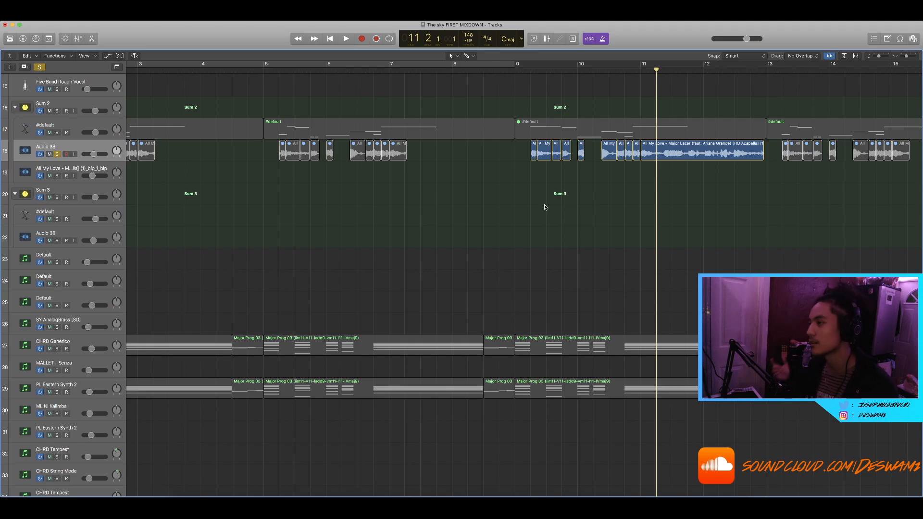
{"action": "scroll", "coordinate": [545, 207], "scroll_direction": "left", "scroll_amount": 10}
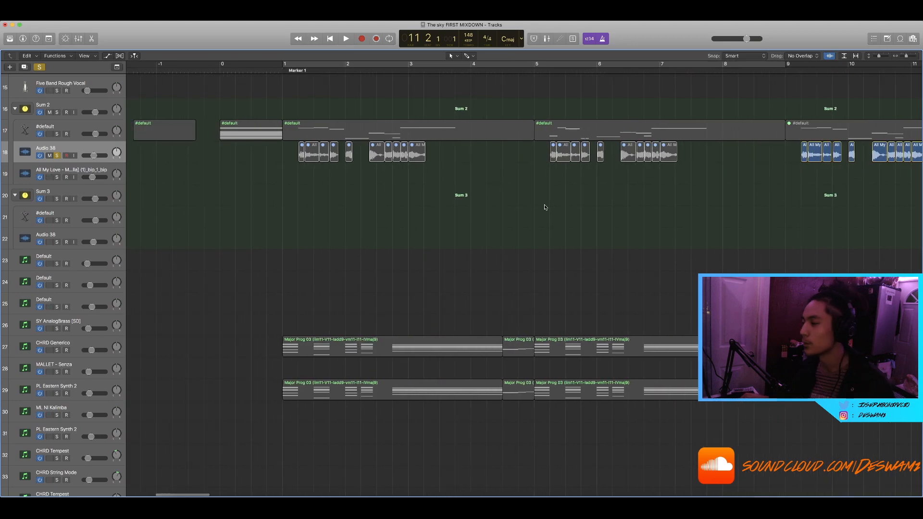